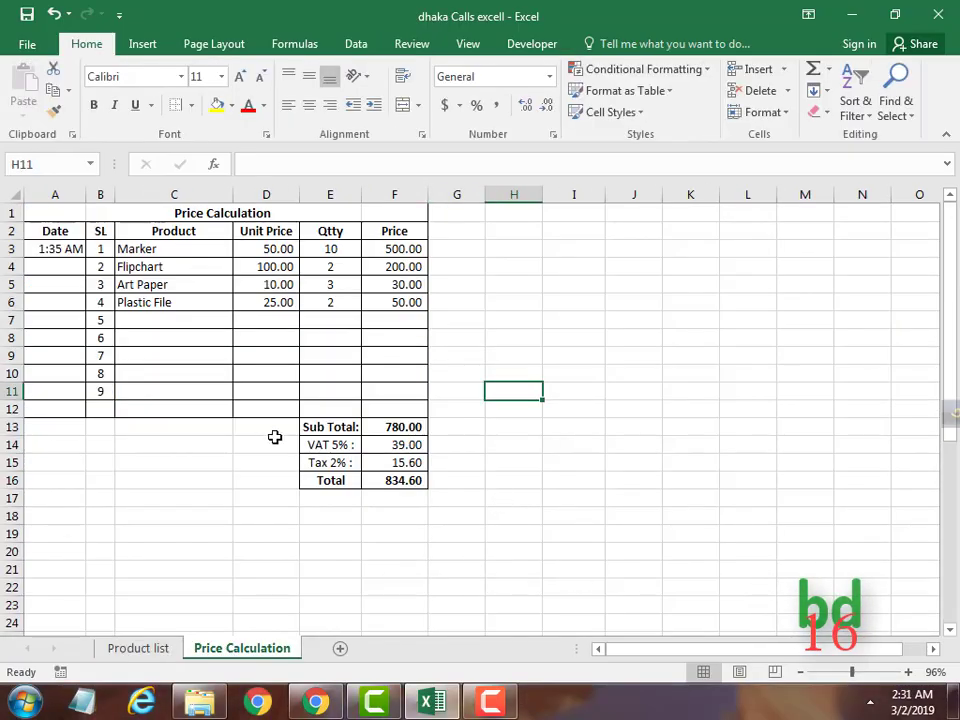
Choose A4 Paper as the first product and inspect the D3, F6 and F13 formulas.
click(189, 243)
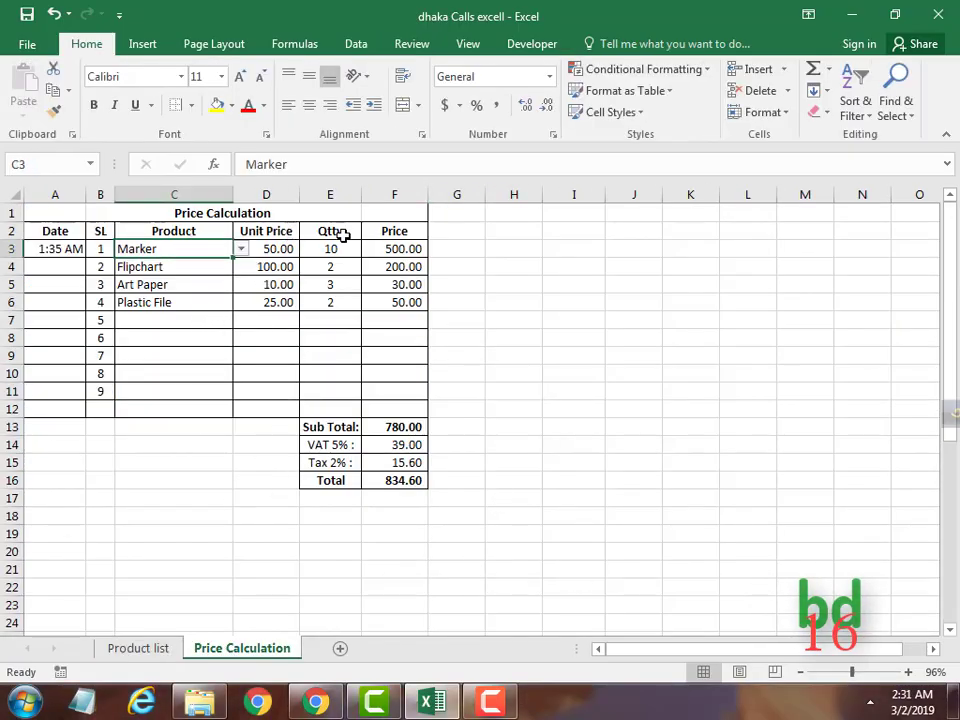
click(240, 248)
click(225, 274)
double_click(288, 249)
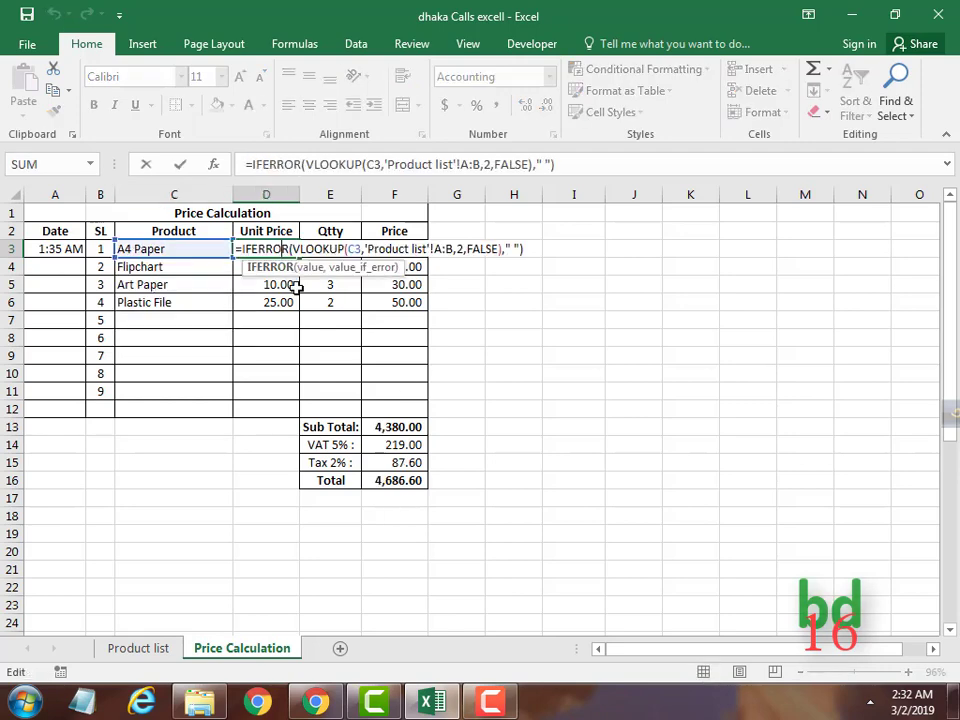
click(296, 285)
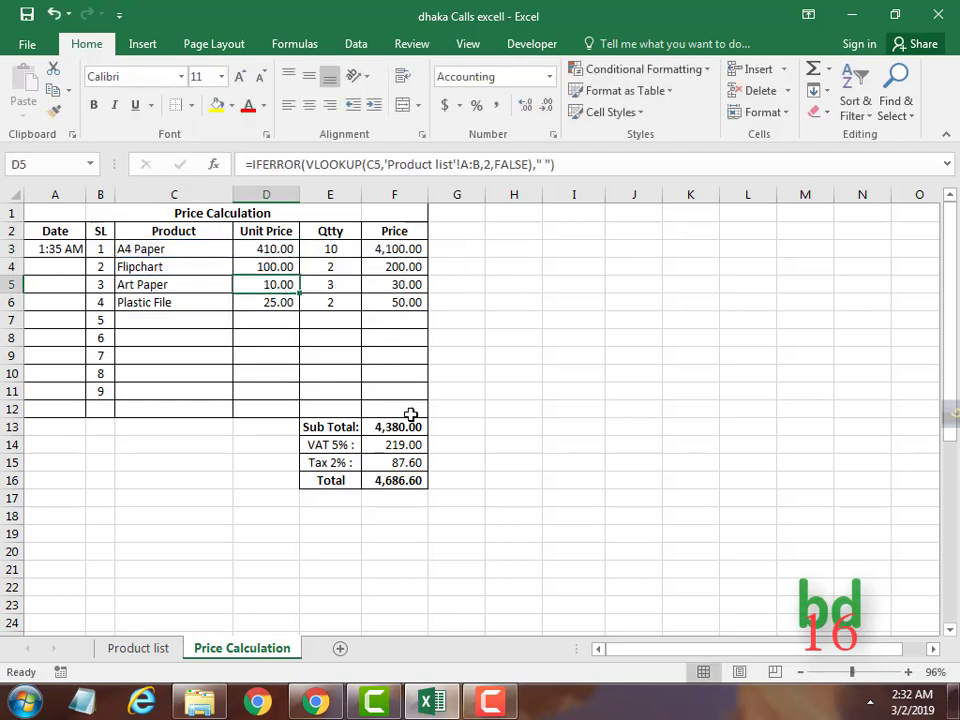
double_click(394, 302)
double_click(394, 427)
key(Return)
Highlight the formula ranges D3:D12, F2:F16 and E13:F16, then switch C3 to Flipchart.
drag(394, 231, 407, 480)
drag(288, 247, 280, 405)
drag(330, 427, 413, 420)
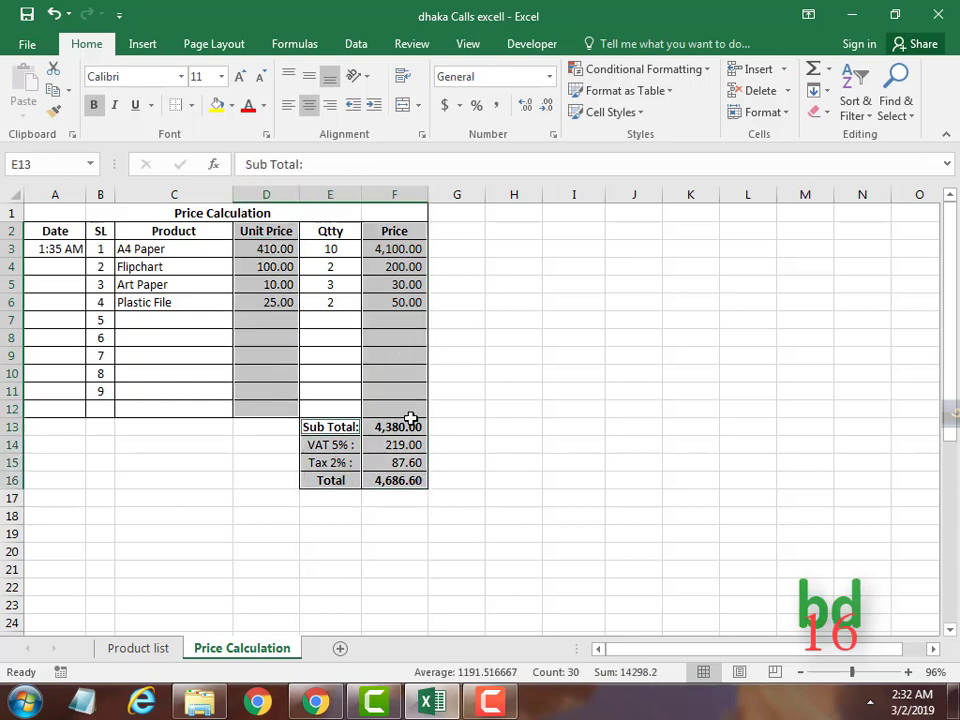
click(210, 250)
click(241, 249)
click(139, 276)
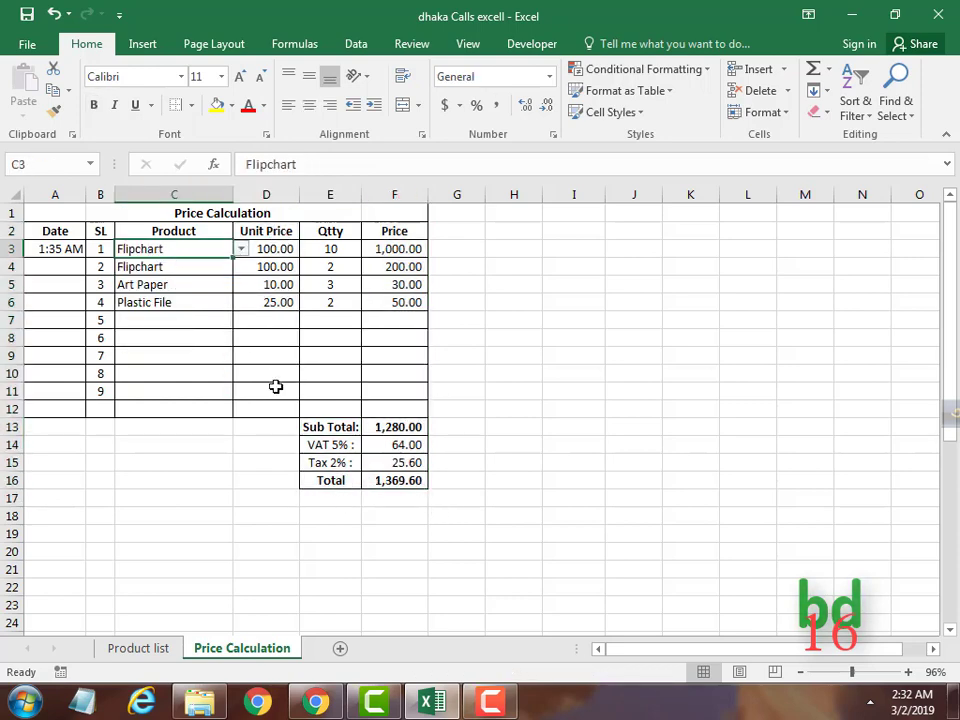
Check C3's protection settings in Format Cells without changing them.
click(266, 134)
click(649, 163)
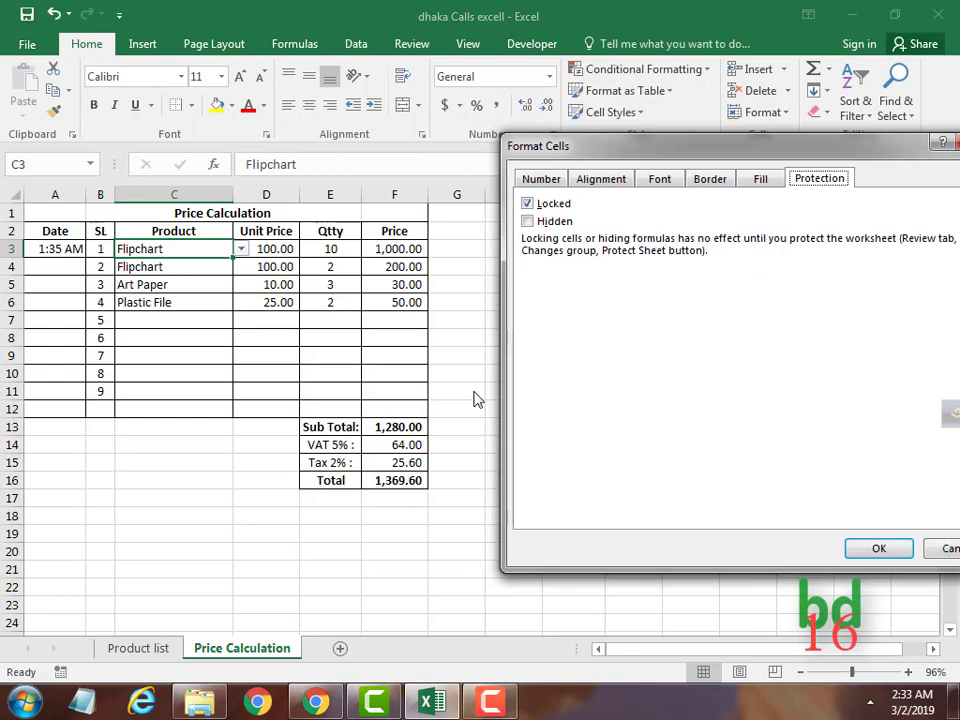
click(696, 552)
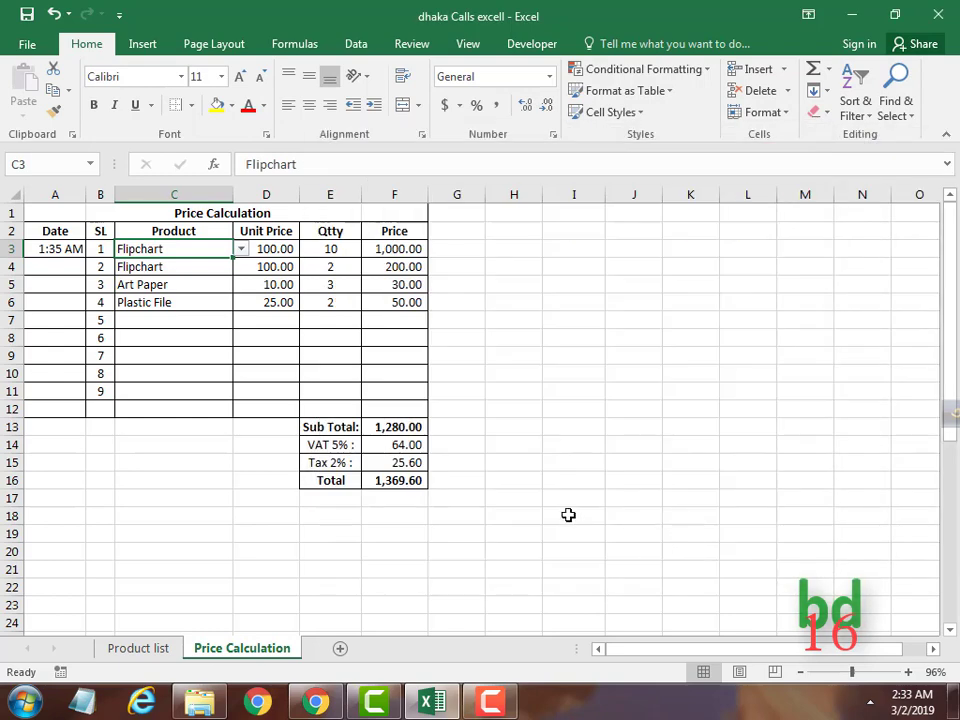
Unlock every cell on the Price Calculation sheet.
click(14, 192)
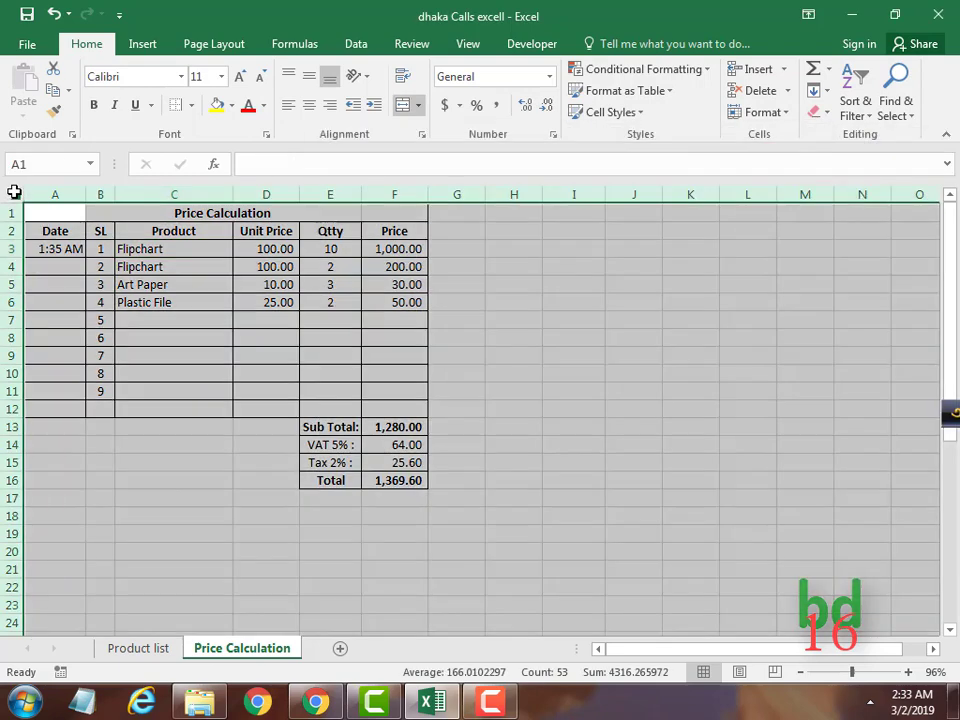
click(266, 134)
click(343, 201)
click(344, 201)
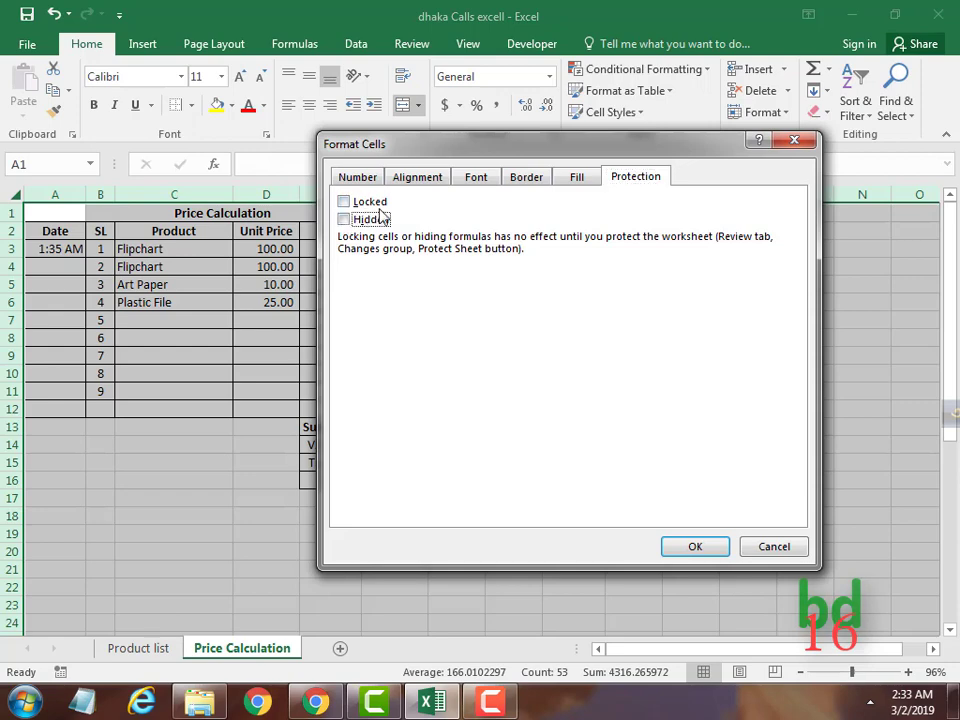
key(Return)
click(568, 389)
Lock the formula cells D2:D12, F2:F16 and E13:E16.
drag(266, 231, 266, 409)
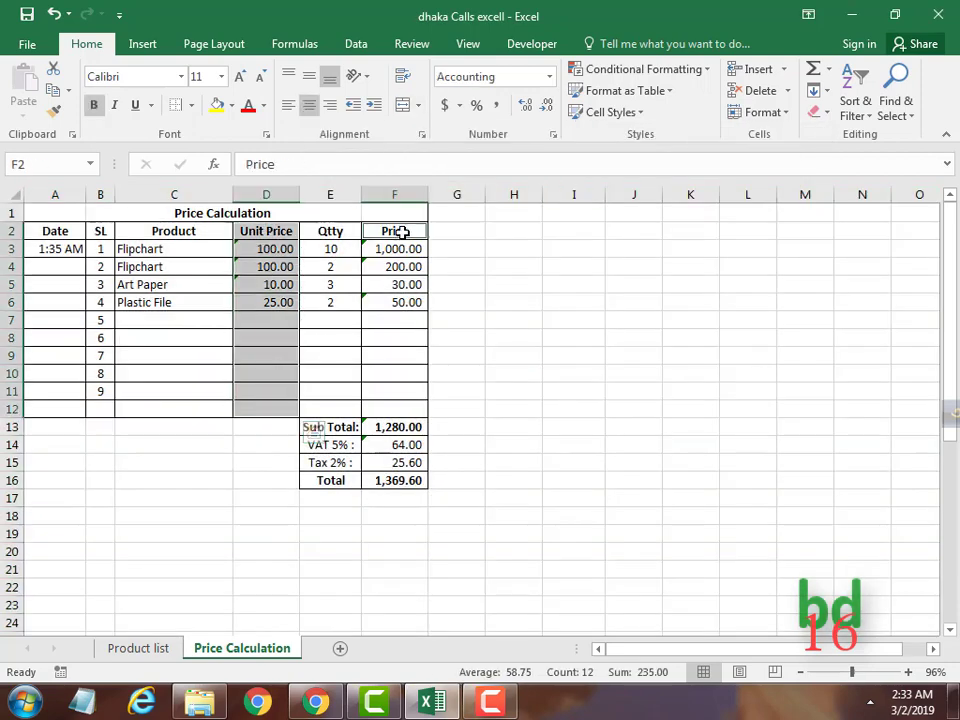
drag(401, 229, 394, 480)
drag(349, 429, 330, 480)
key(ctrl+1)
click(344, 202)
key(Return)
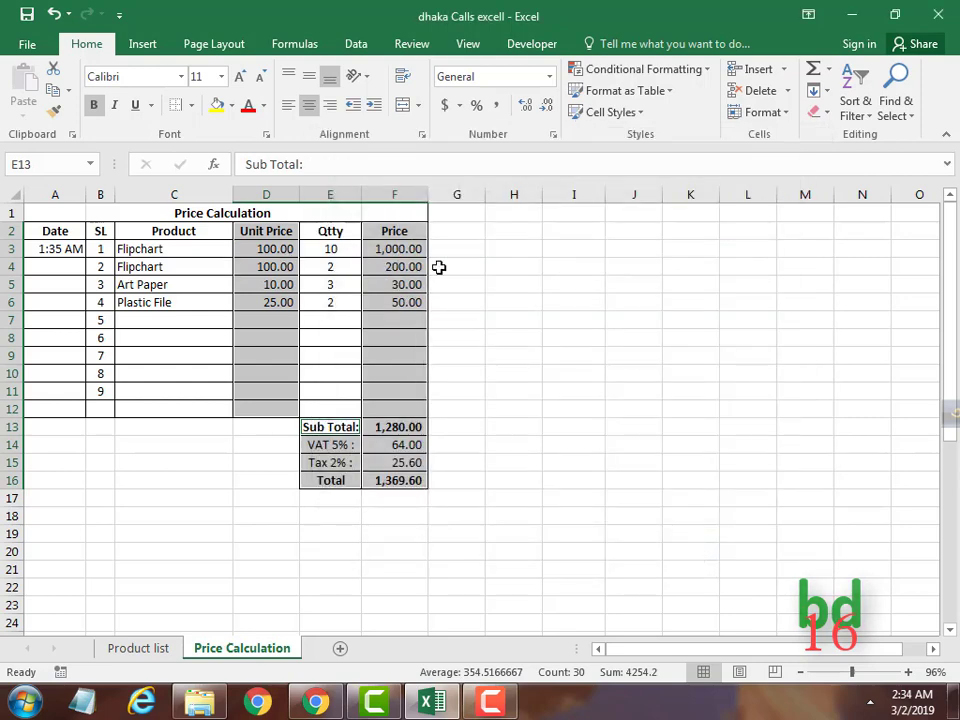
Protect the sheet with default settings, then test typing 'fdg' in H5 and discard it.
click(411, 44)
click(564, 100)
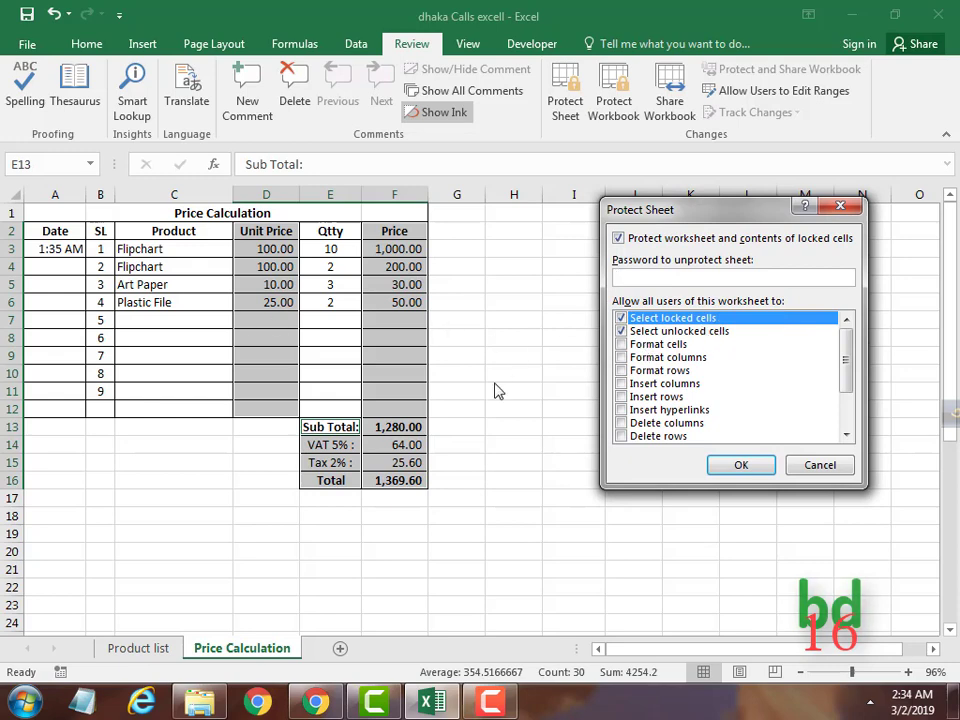
key(Return)
click(529, 289)
text(fdg)
key(Escape)
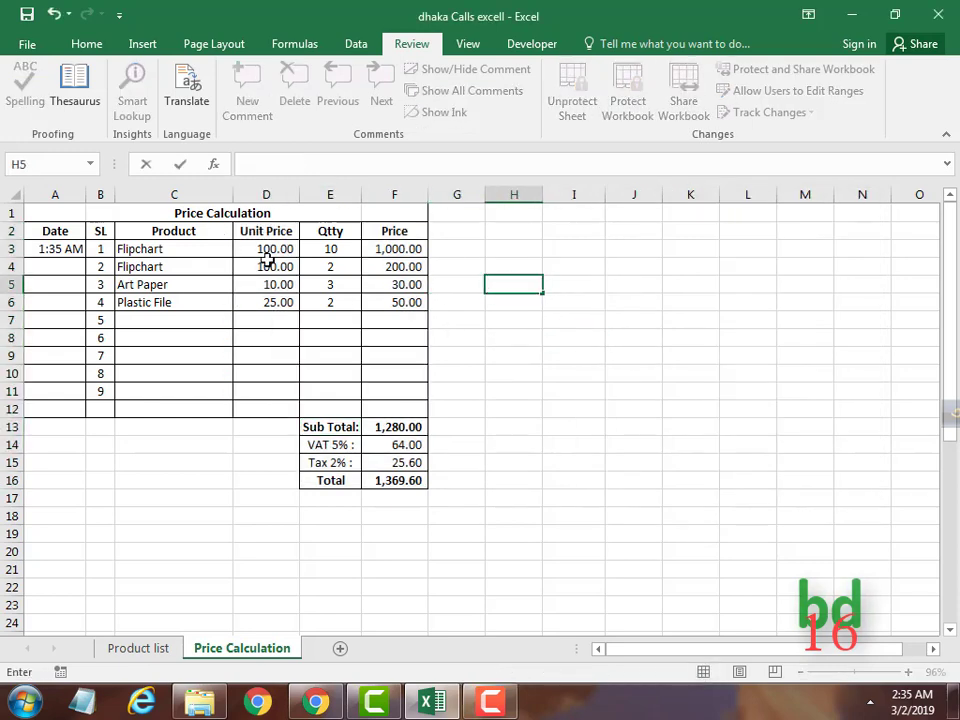
Pick Art Paper, pencil and Flipchart as products and enter quantity 5 in E7.
click(199, 251)
click(241, 249)
click(188, 286)
click(241, 285)
click(160, 330)
click(193, 313)
click(241, 320)
click(160, 350)
key(Tab)
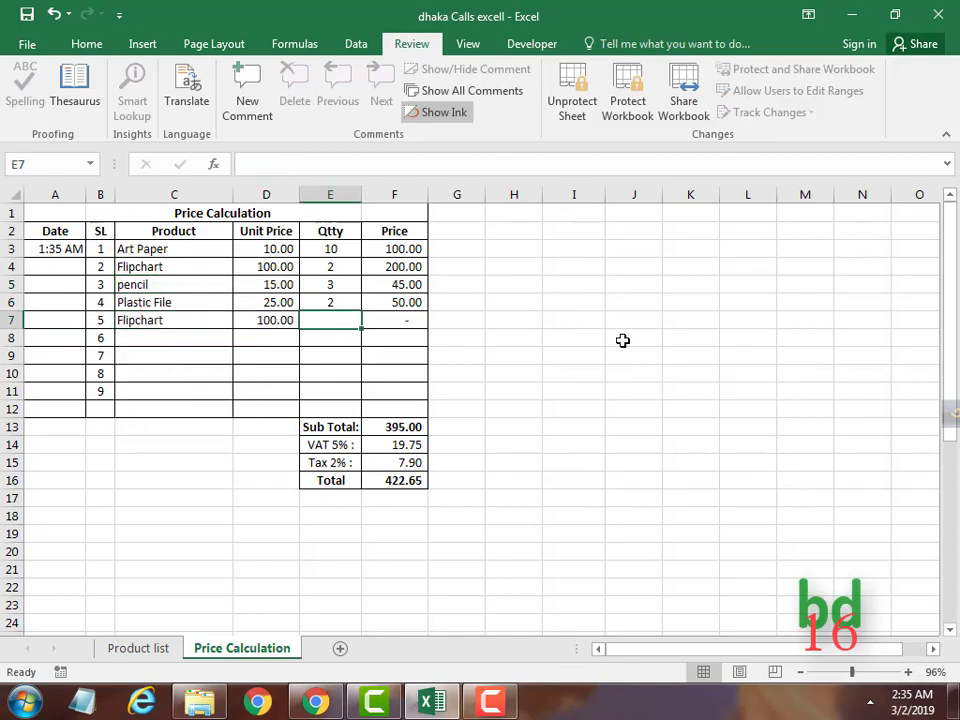
text(5)
double_click(296, 320)
Dismiss the protection warning and try selecting the locked Price cells F3:F12.
click(487, 402)
drag(395, 249, 395, 409)
click(395, 359)
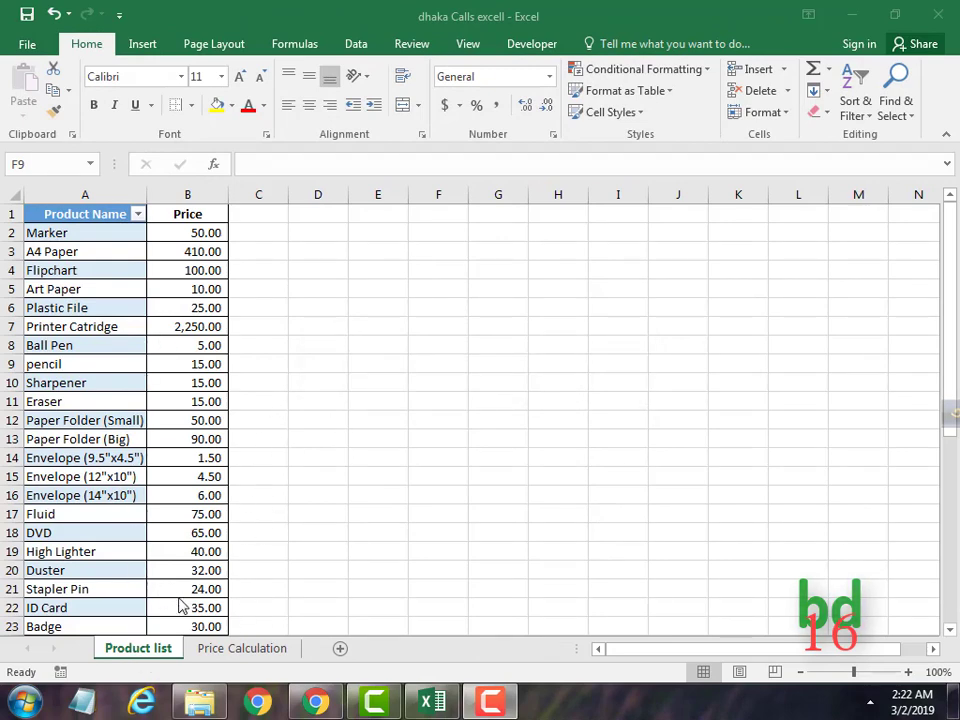
click(255, 652)
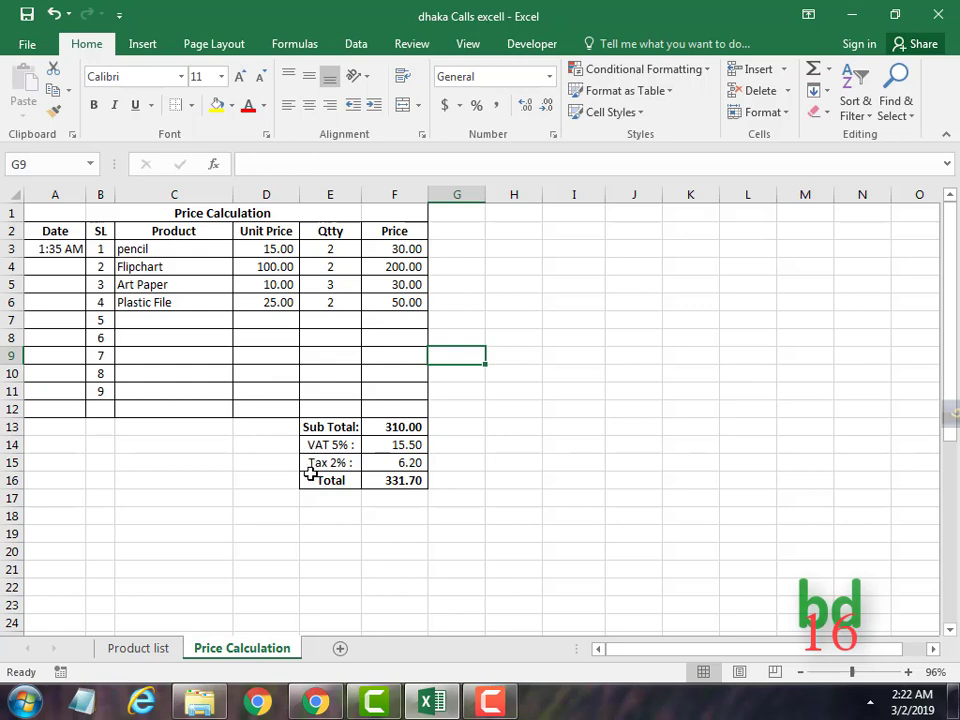
click(135, 649)
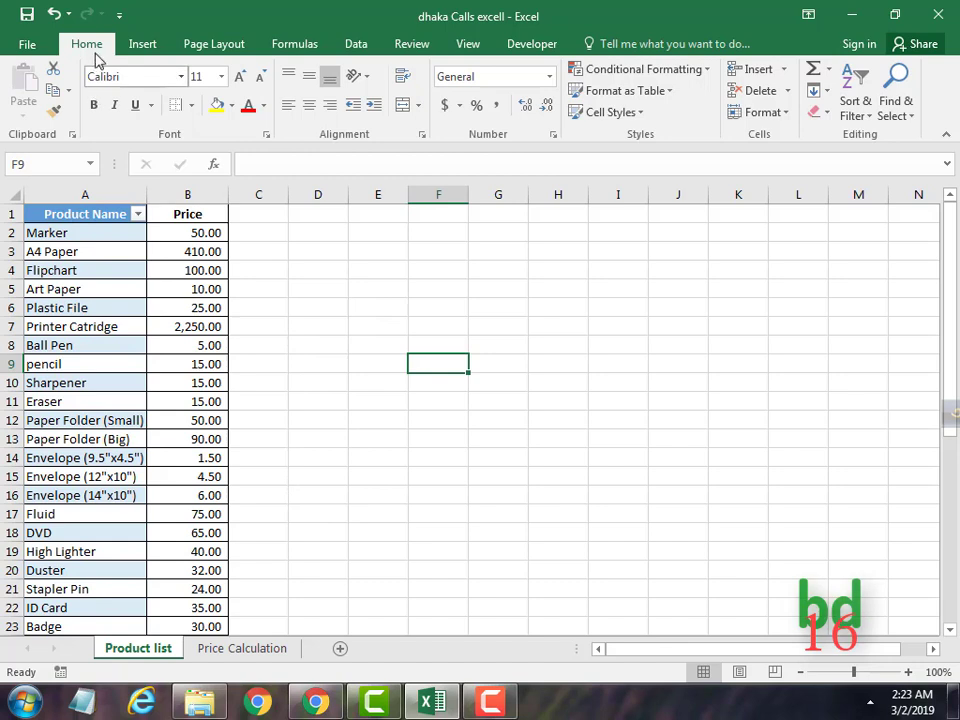
click(266, 136)
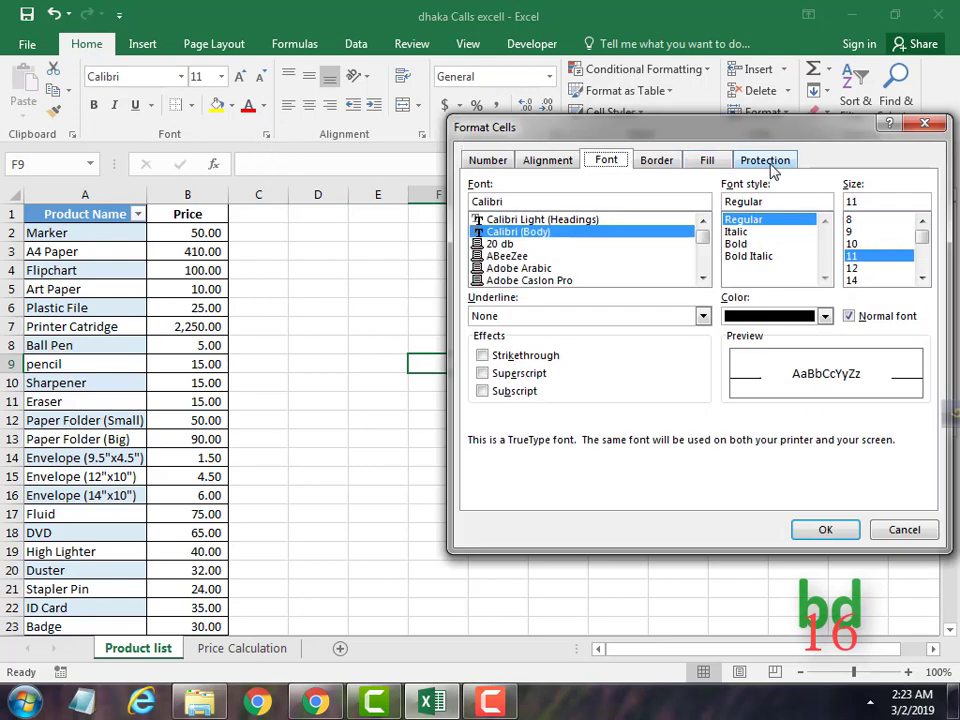
click(766, 162)
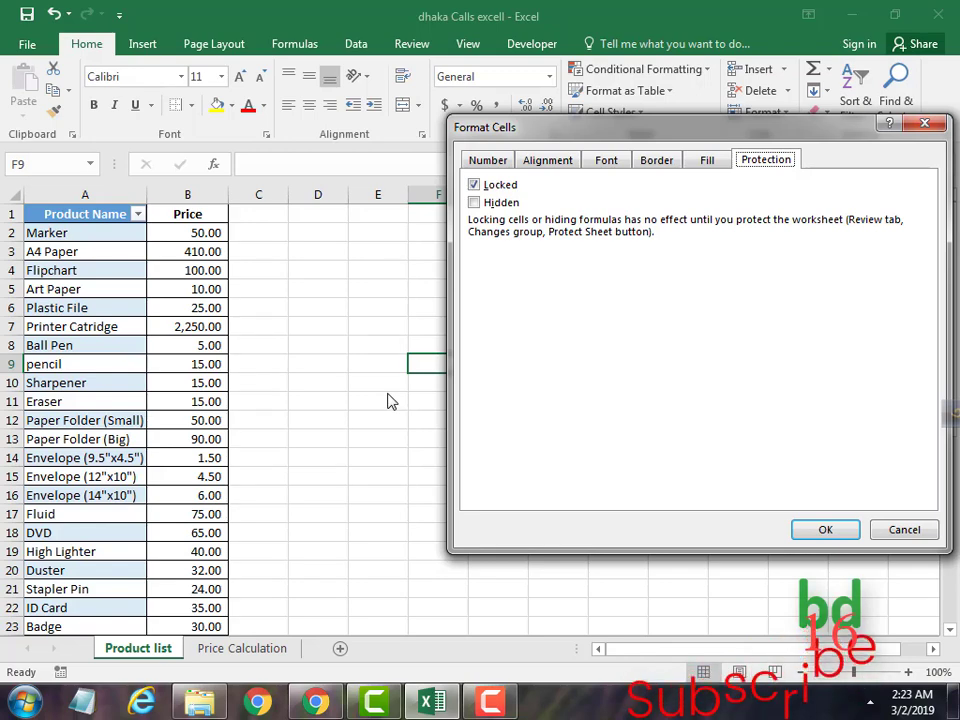
click(827, 529)
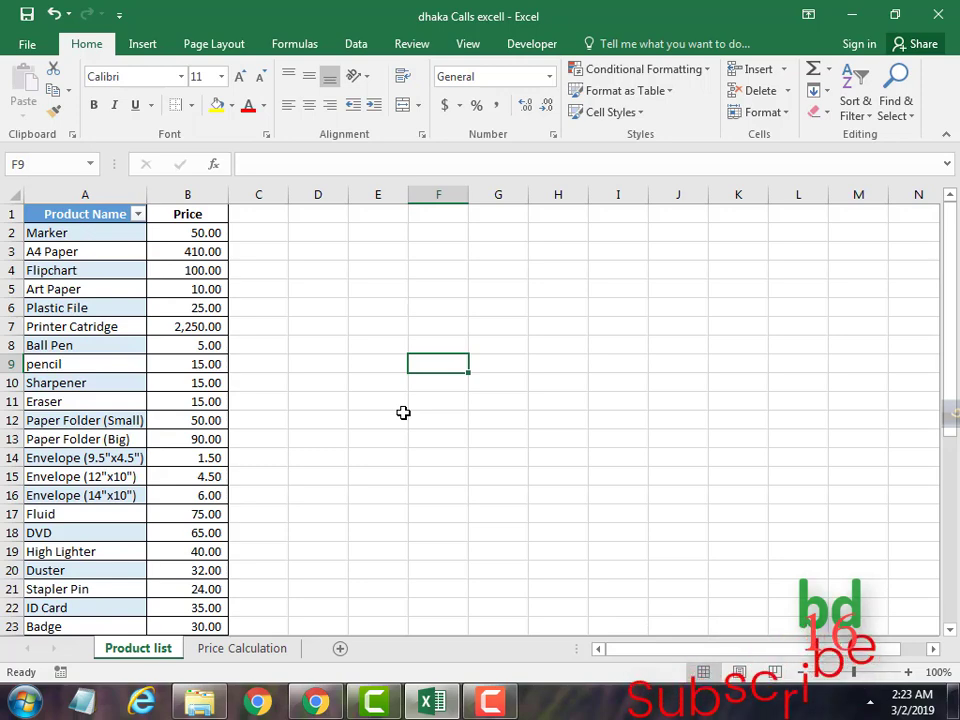
Protect the Product list sheet with default permissions, then try editing cell D7.
click(412, 44)
click(565, 100)
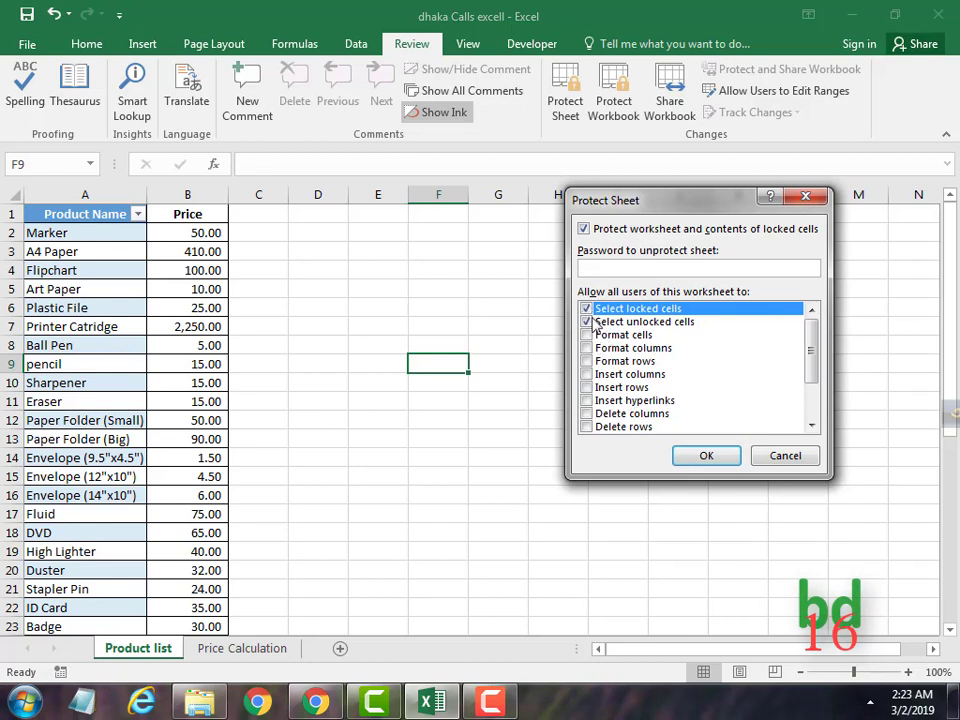
click(703, 457)
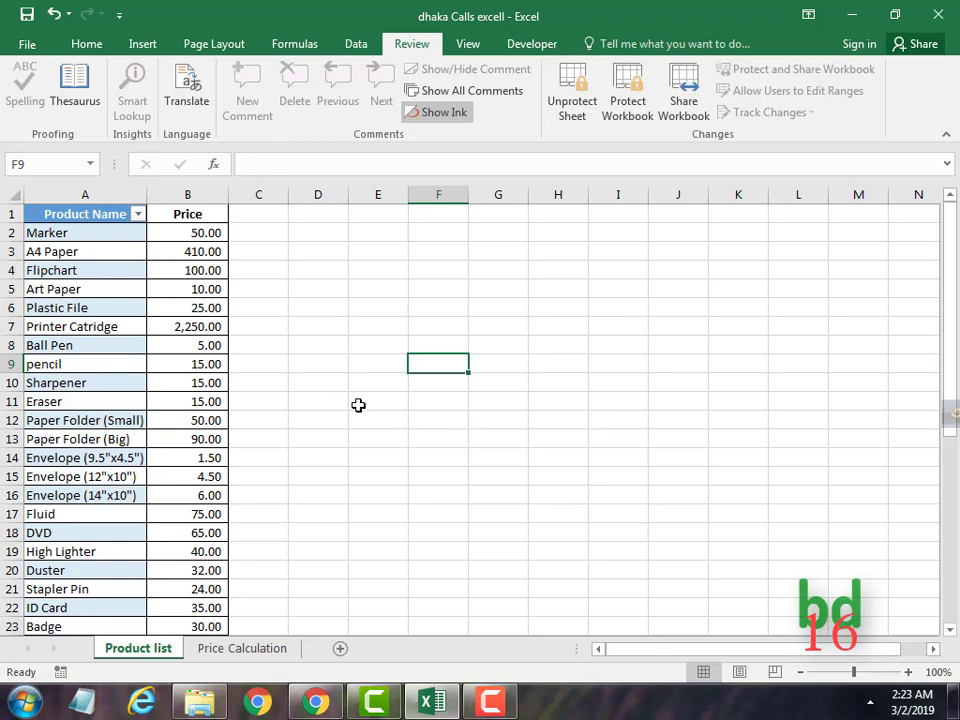
double_click(292, 322)
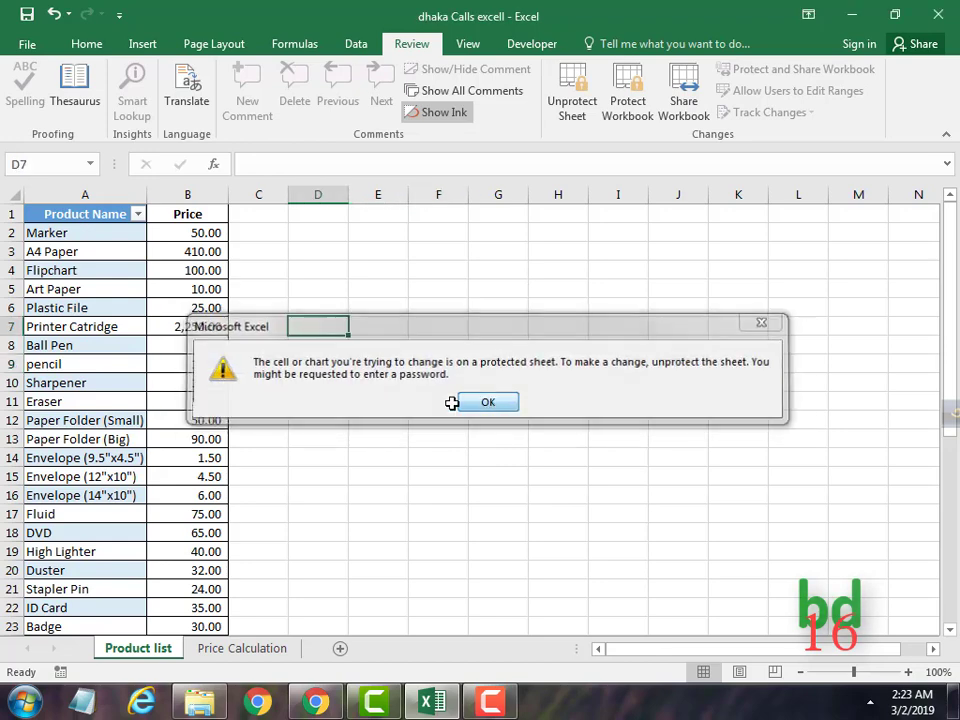
Try editing prices B8 and B7 and the name A21, dismissing each protection warning.
click(462, 401)
double_click(216, 345)
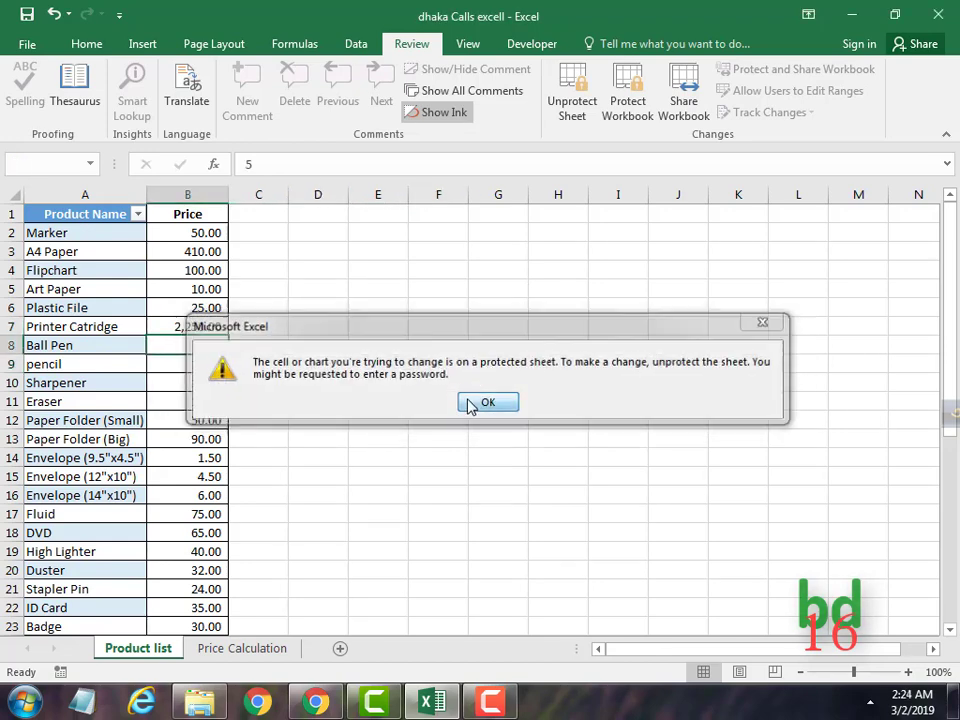
click(470, 401)
double_click(178, 328)
click(489, 401)
click(202, 309)
click(77, 272)
key(ctrl+Down)
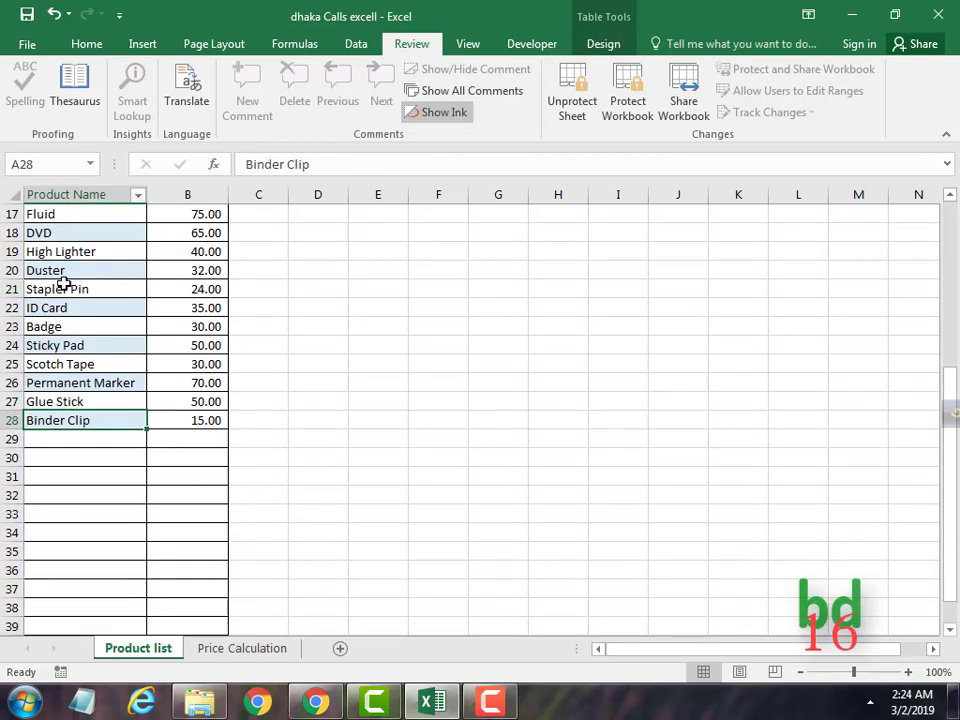
double_click(66, 289)
click(508, 402)
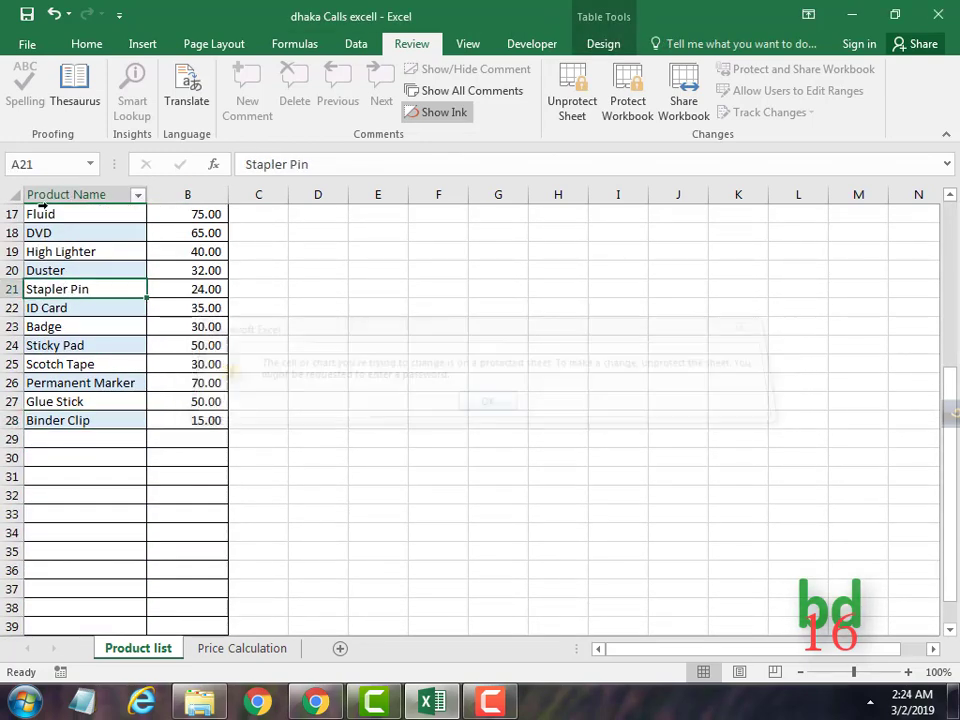
Select a few price and product cells, then unprotect the Product list sheet.
scroll(315, 414, up, 5)
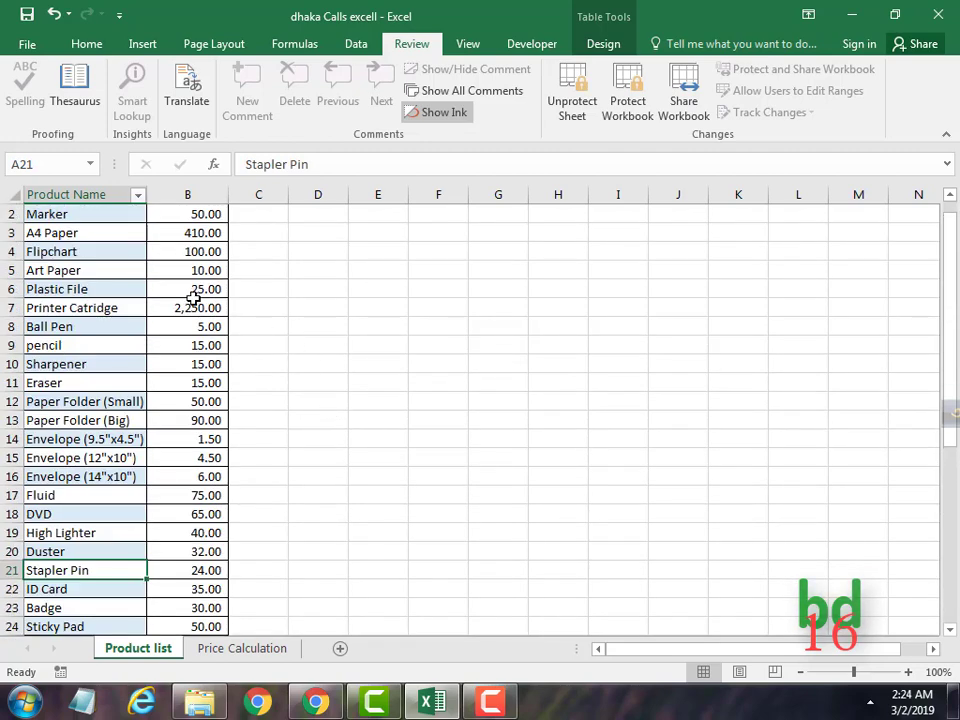
click(191, 306)
click(191, 289)
click(121, 270)
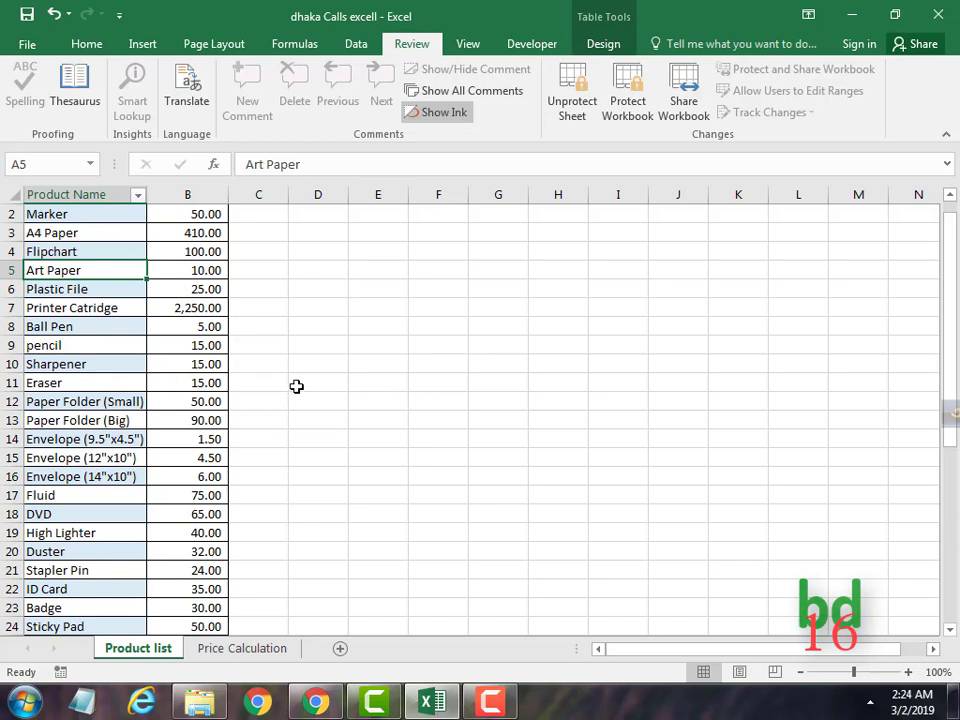
click(572, 110)
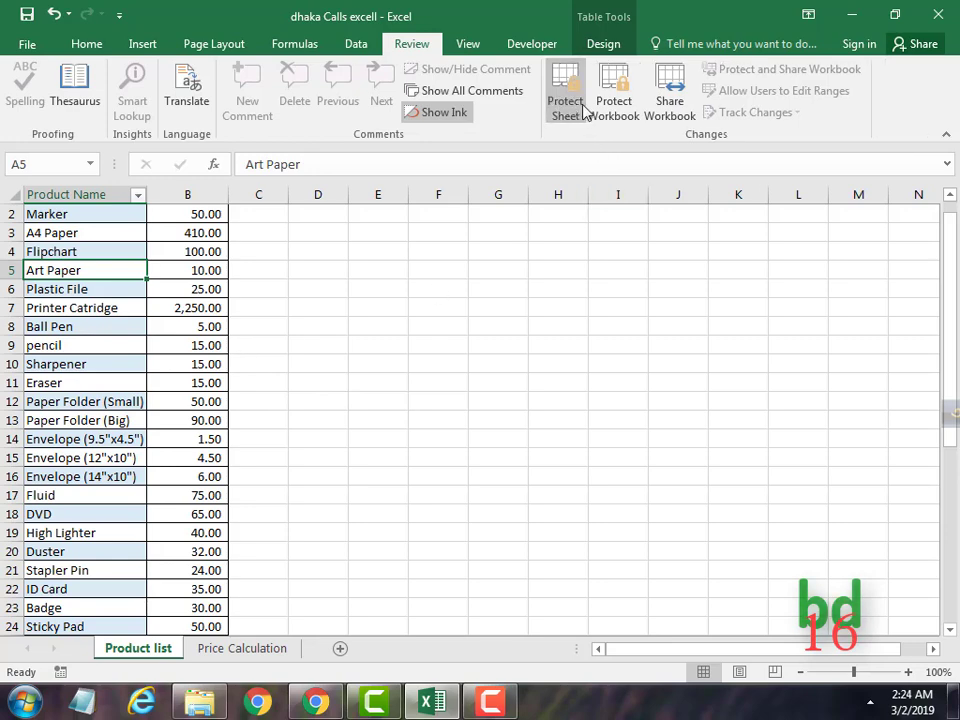
Protect the Product list sheet without a password, disallowing selection of unlocked cells.
click(568, 118)
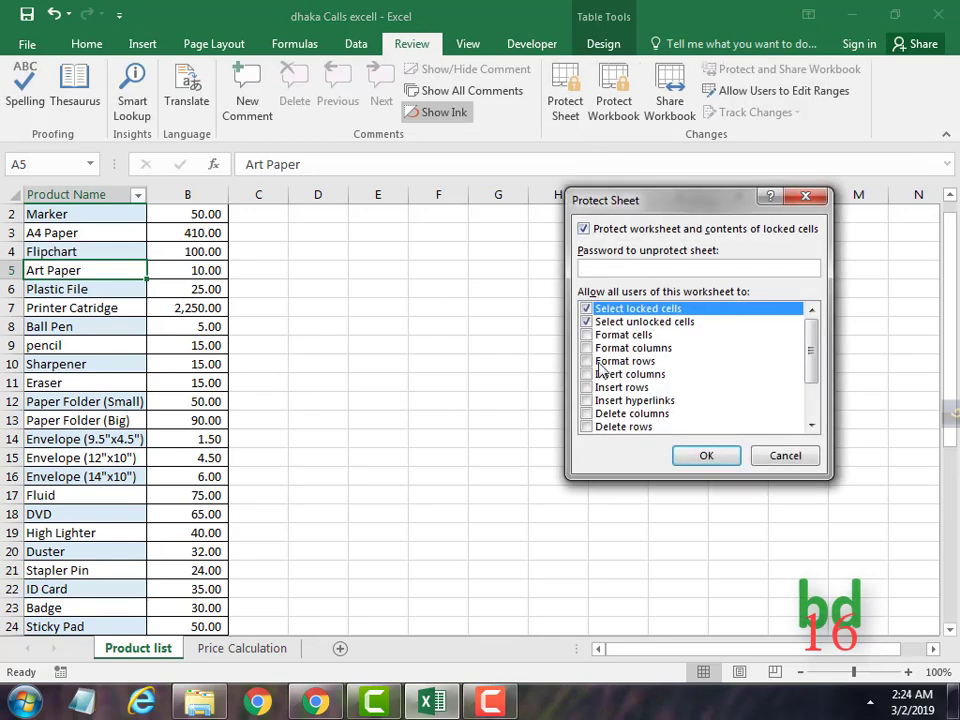
click(587, 322)
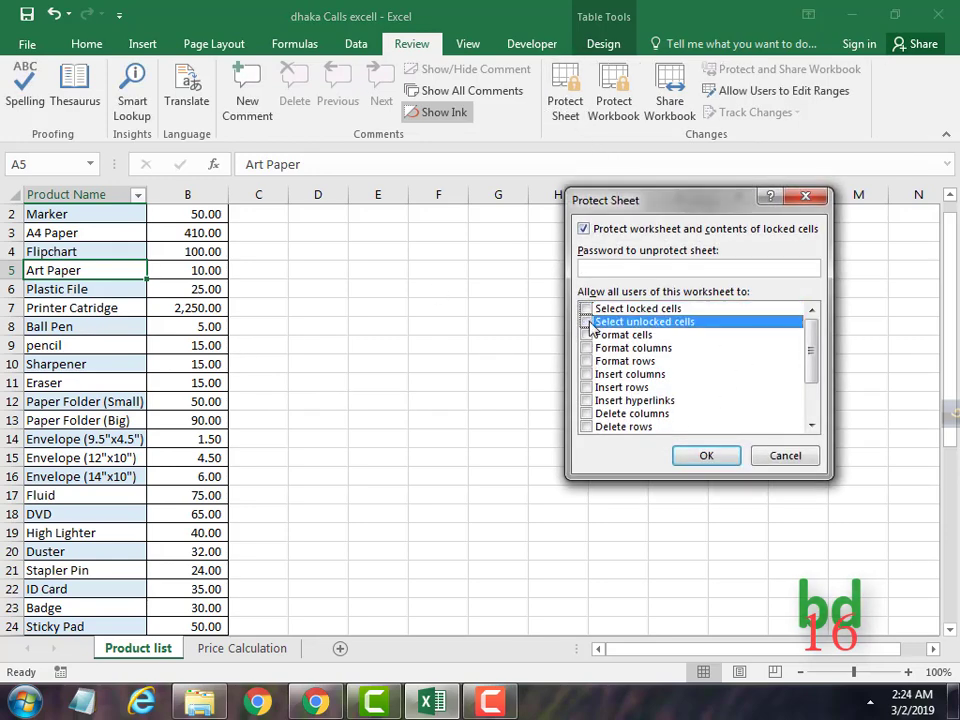
click(706, 457)
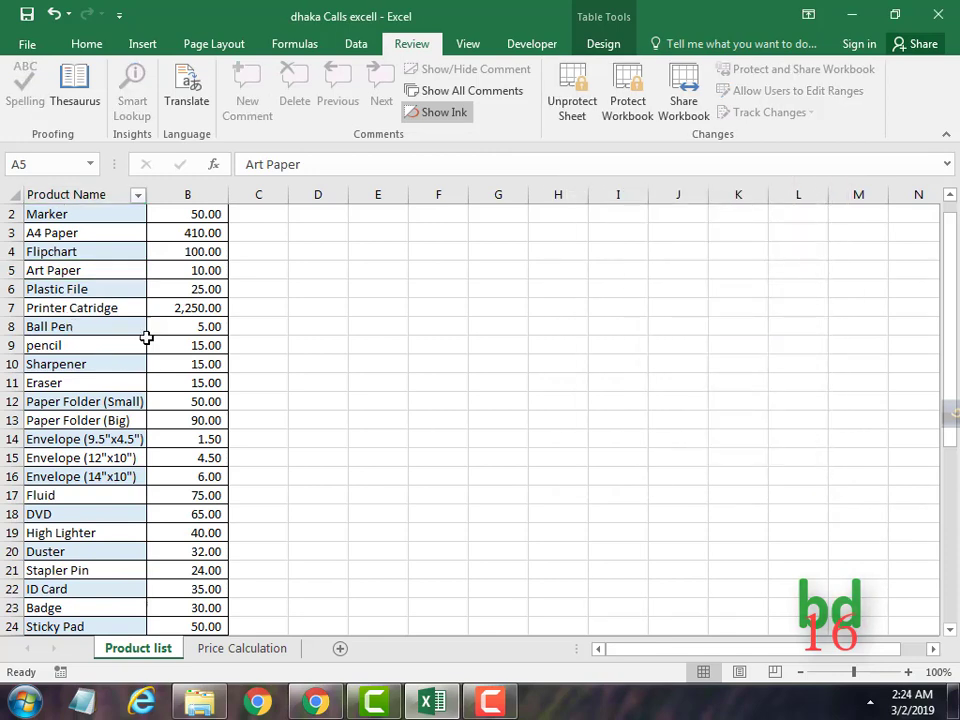
Try editing three cells, dismissing each warning, then remove the sheet protection.
double_click(132, 310)
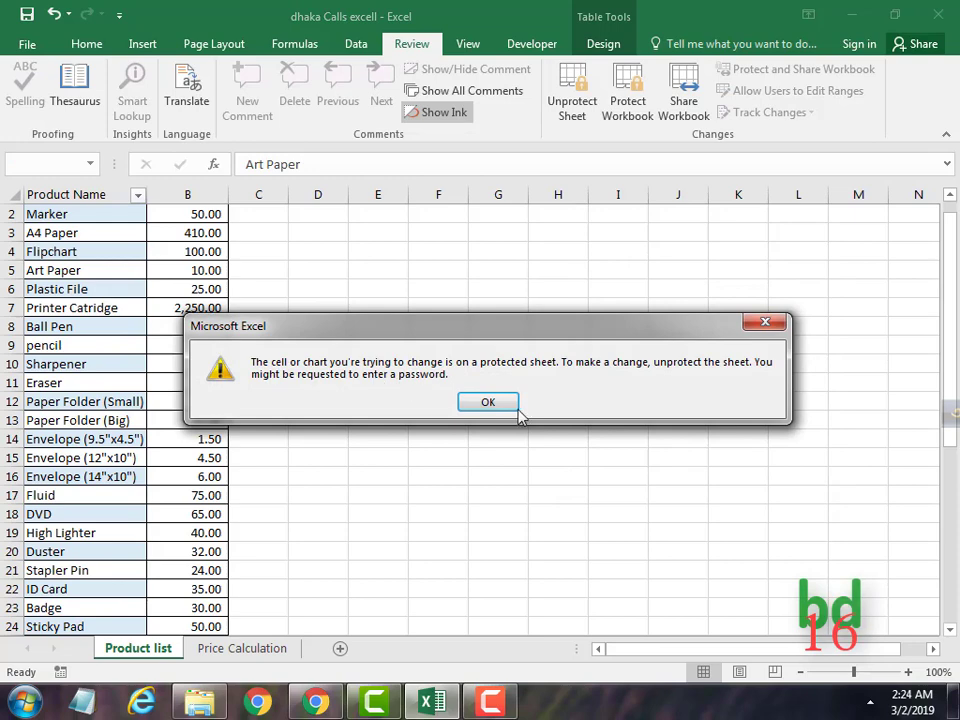
click(500, 401)
double_click(373, 289)
click(487, 403)
double_click(345, 283)
click(489, 402)
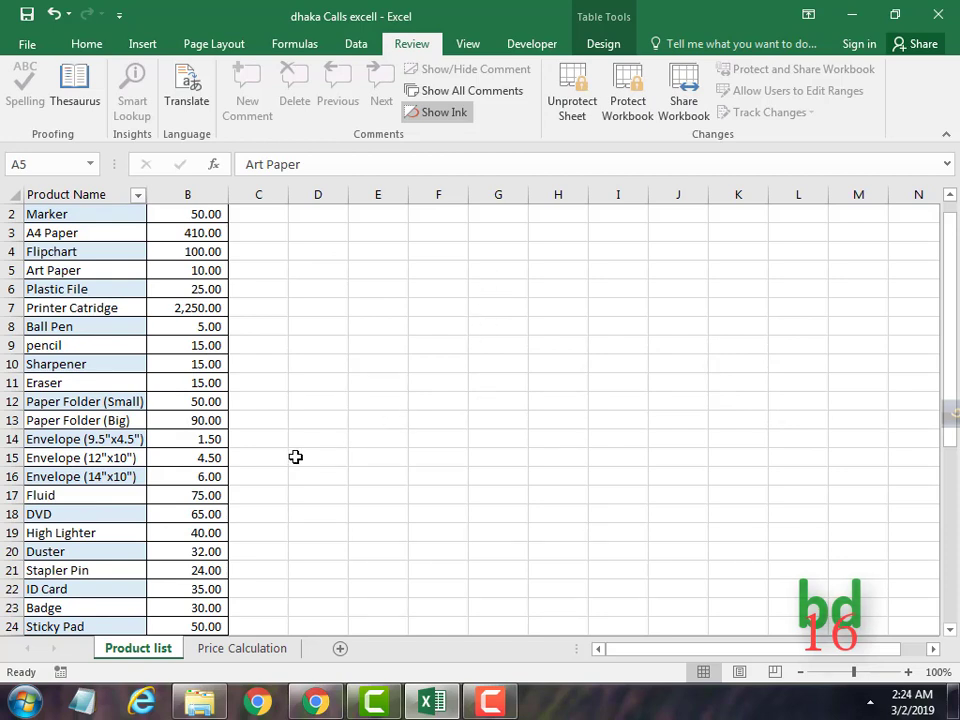
click(570, 117)
Protect the Product list sheet with a password, entering it twice to confirm.
click(572, 118)
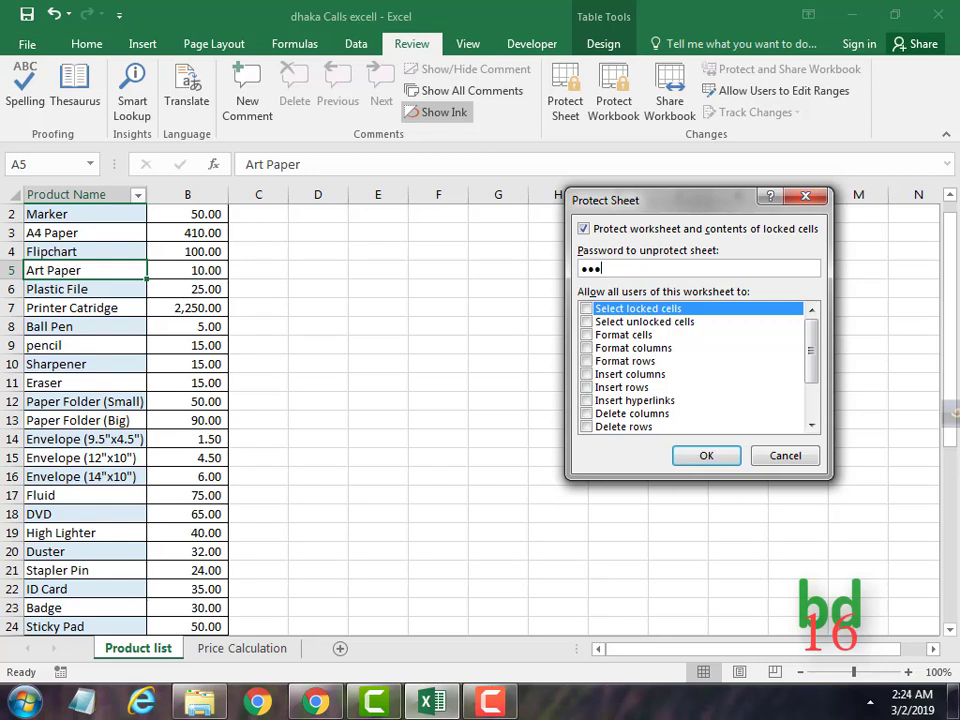
click(707, 457)
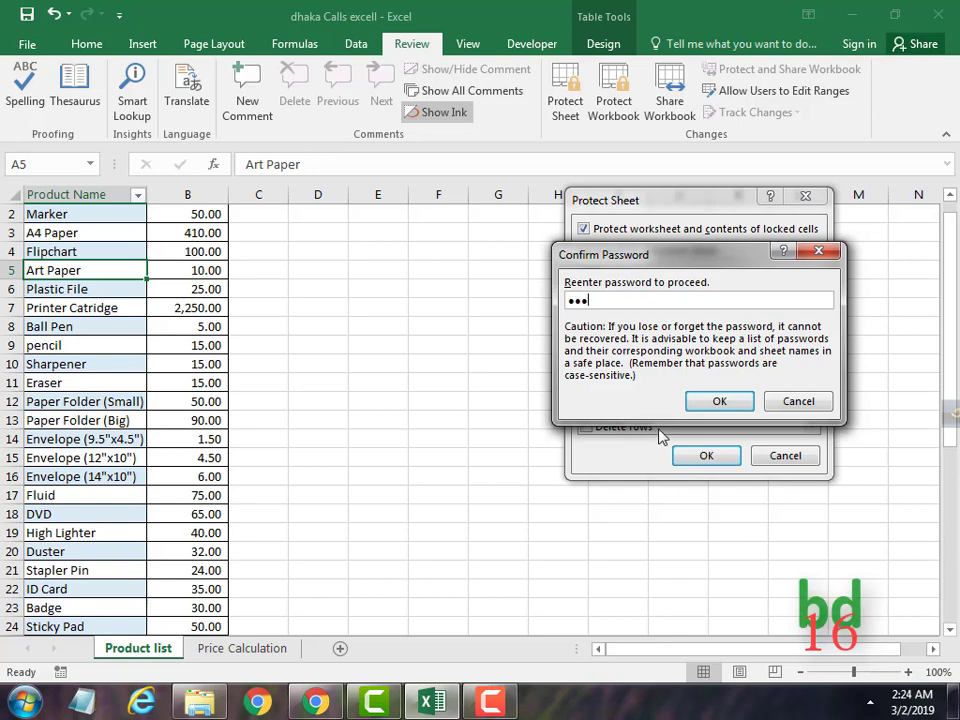
click(719, 402)
Test deleting a cell, dismiss the warning, and start unprotecting the sheet.
key(Delete)
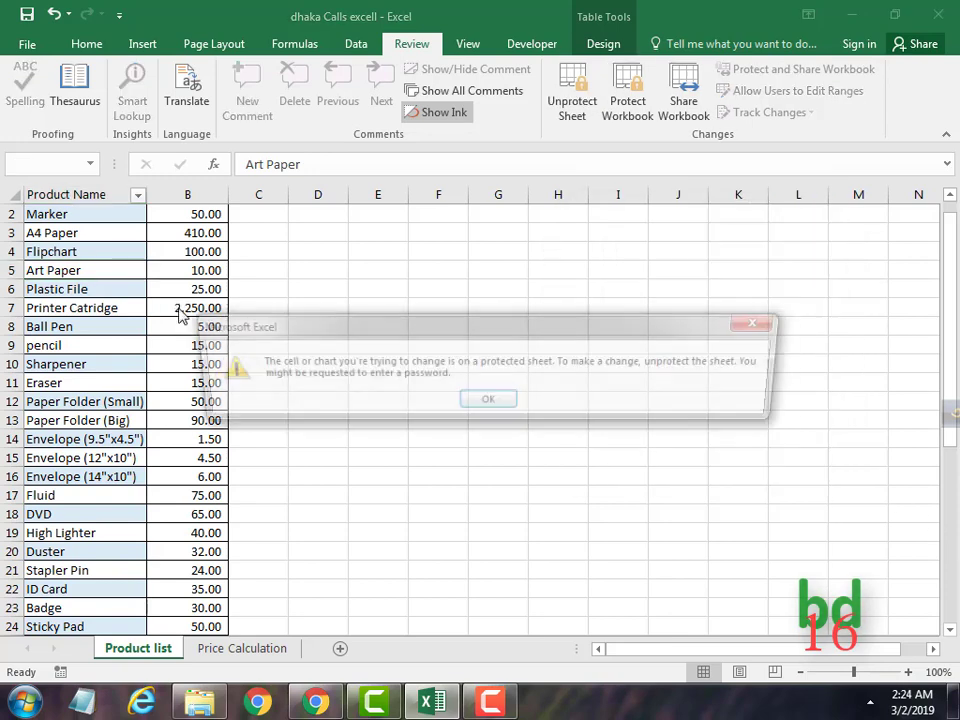
click(499, 402)
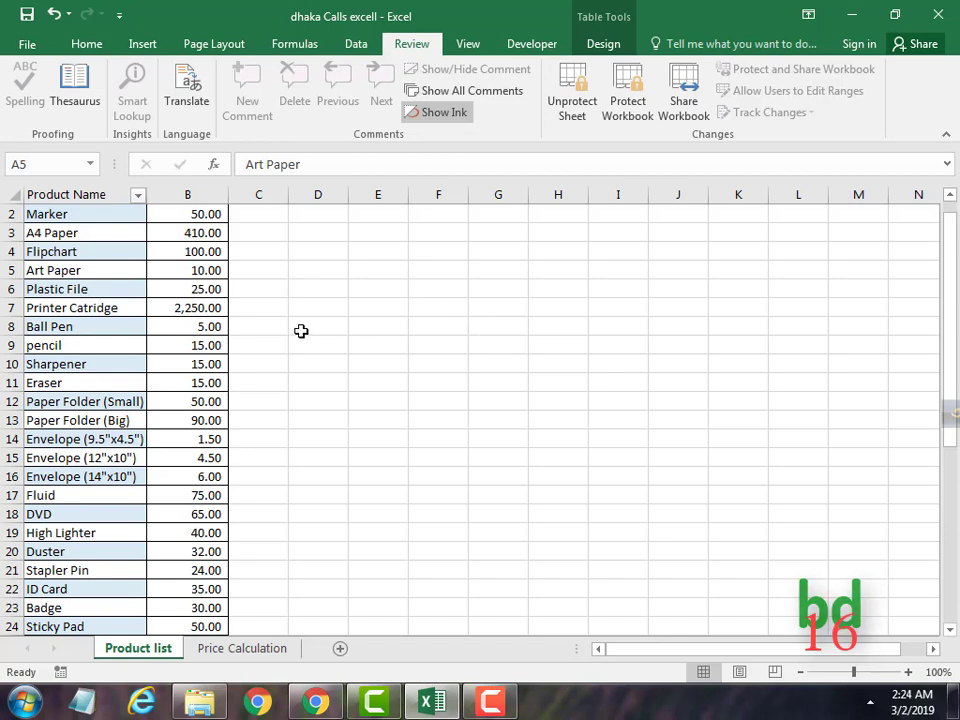
click(577, 112)
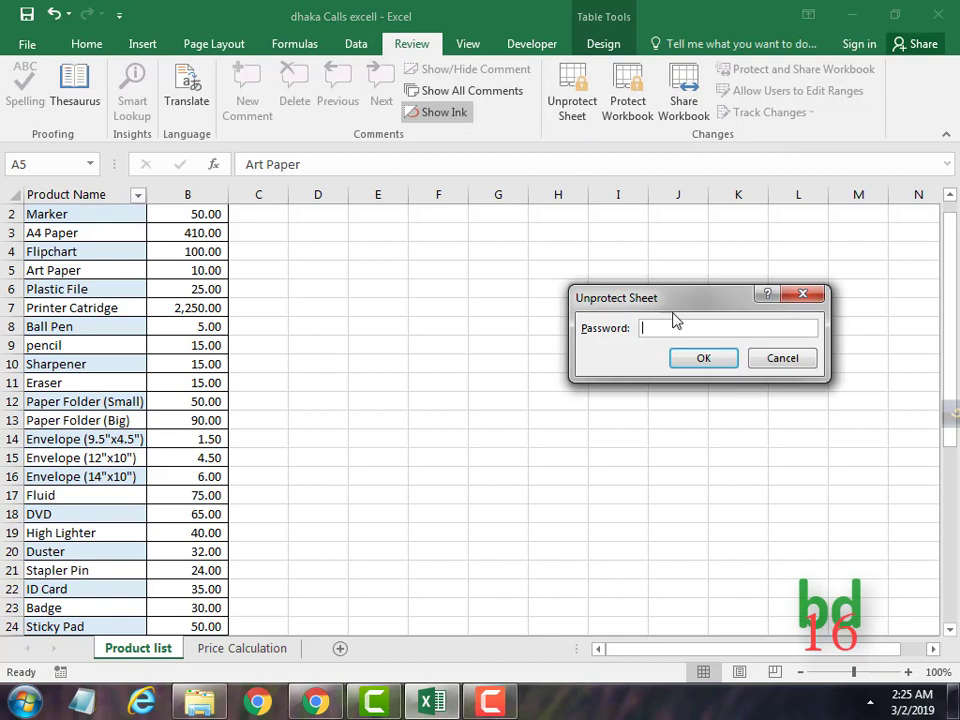
Enter the sheet password to unprotect, test editing the pencil cell, then go to Price Calculation.
text(123)
click(686, 360)
click(122, 345)
double_click(122, 345)
click(369, 370)
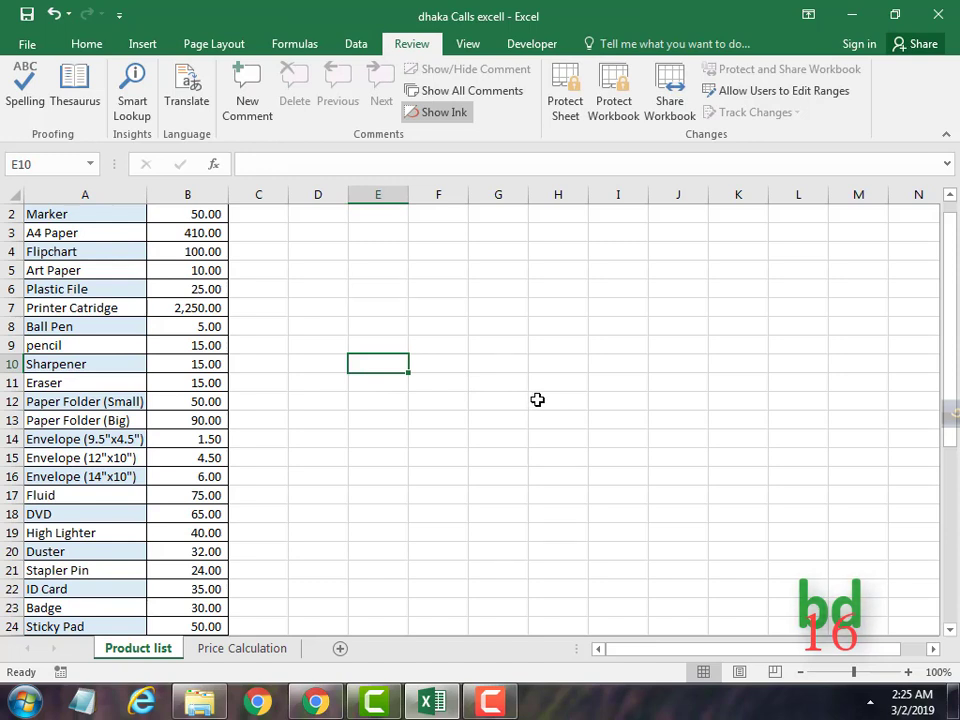
click(229, 651)
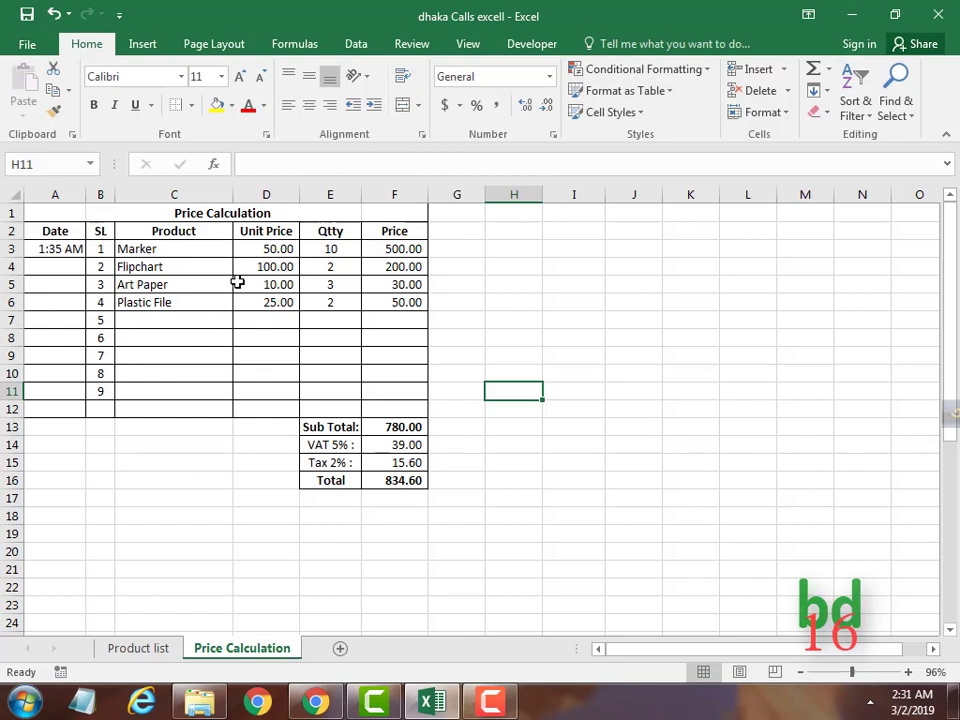
Set C3 to A4 Paper (unit price 410.00) and inspect the VLOOKUP formulas in D3 and D4.
click(184, 248)
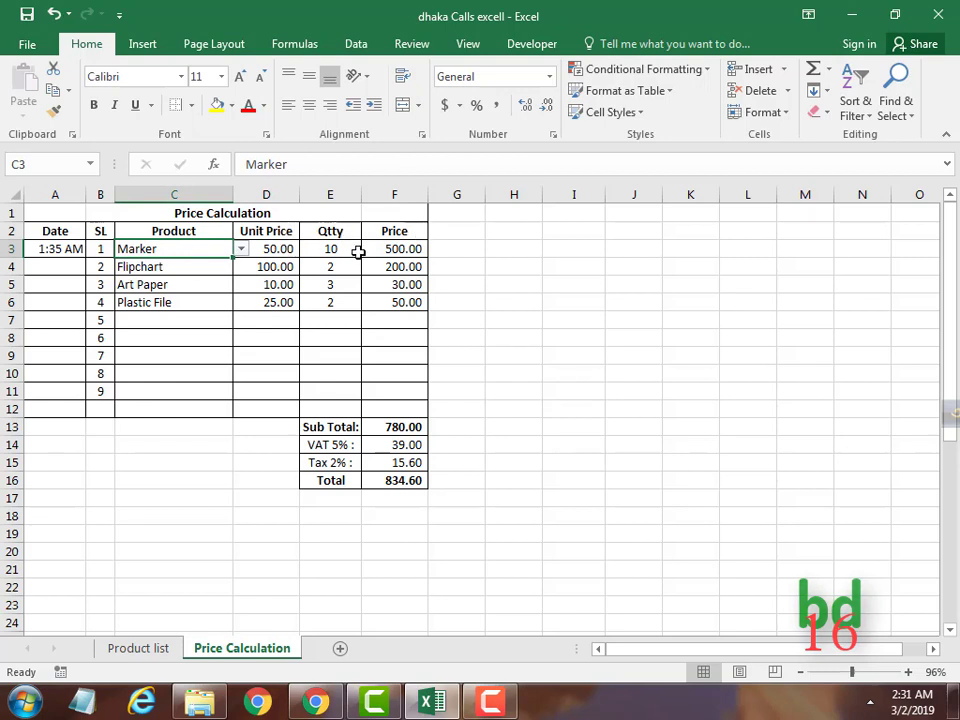
click(242, 250)
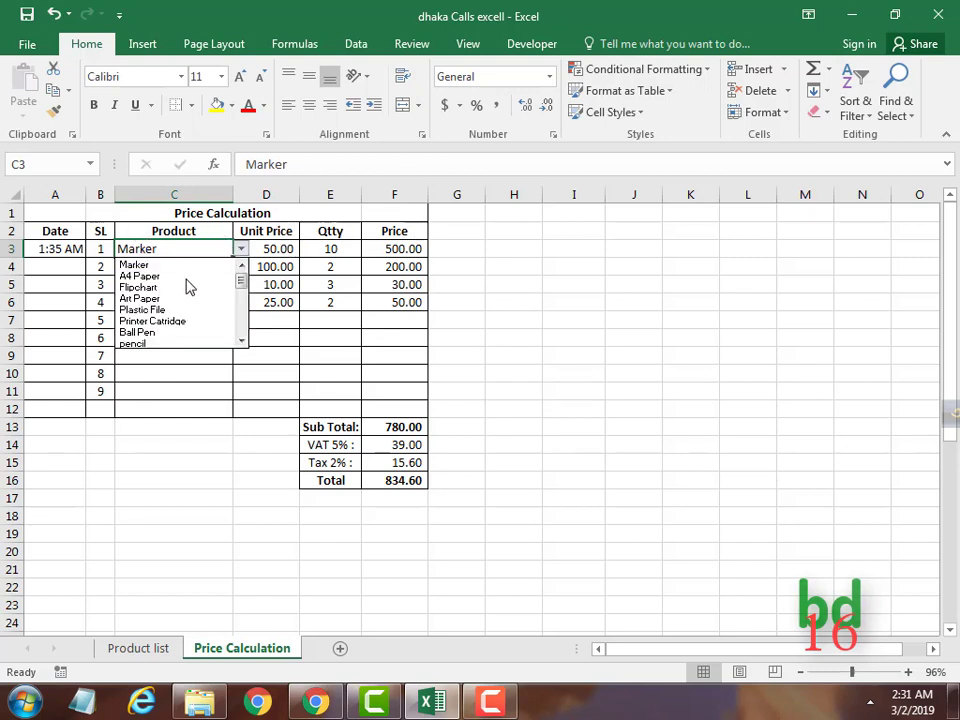
click(158, 266)
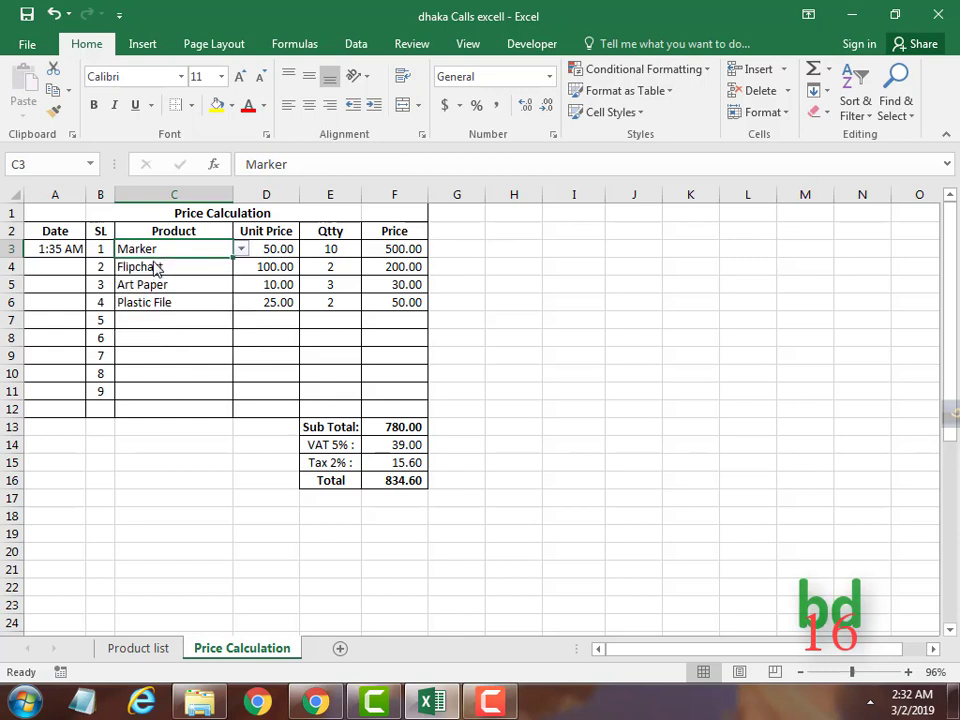
click(242, 250)
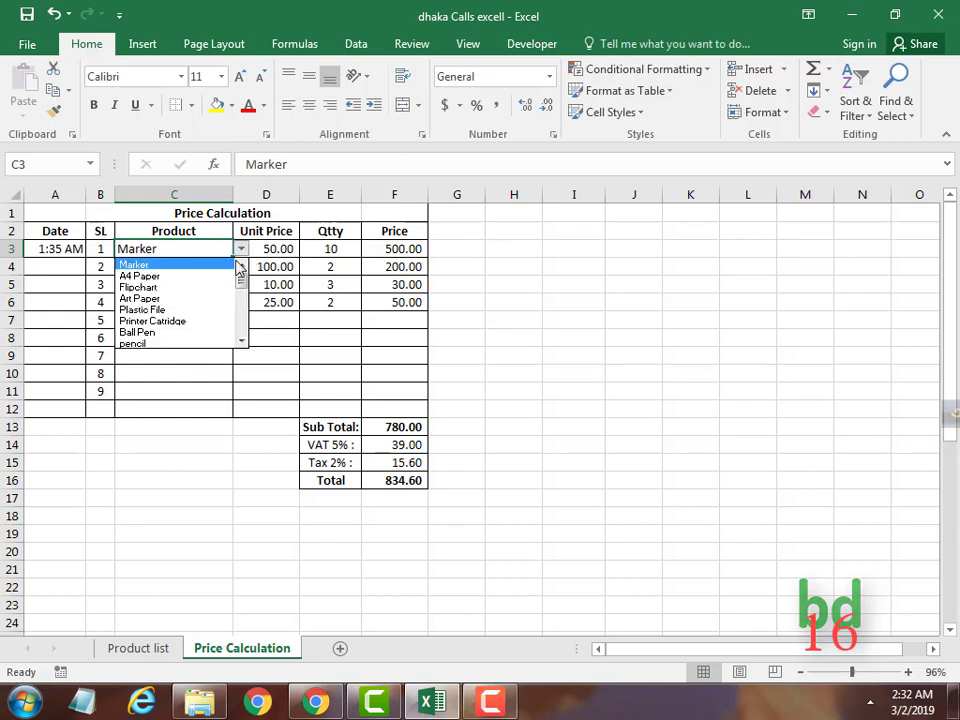
click(145, 276)
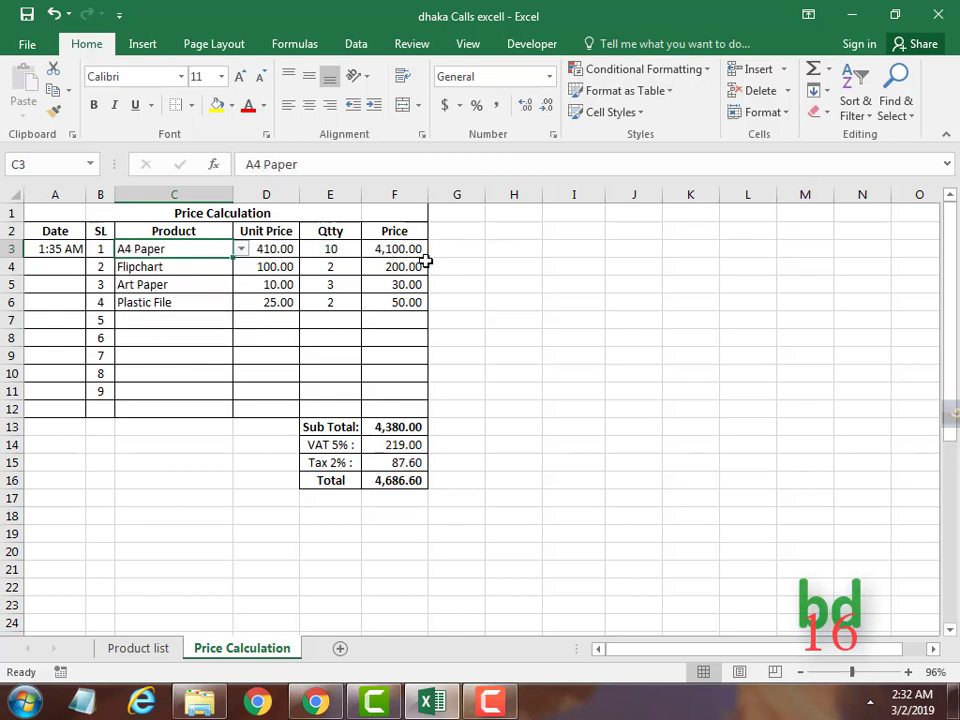
double_click(278, 252)
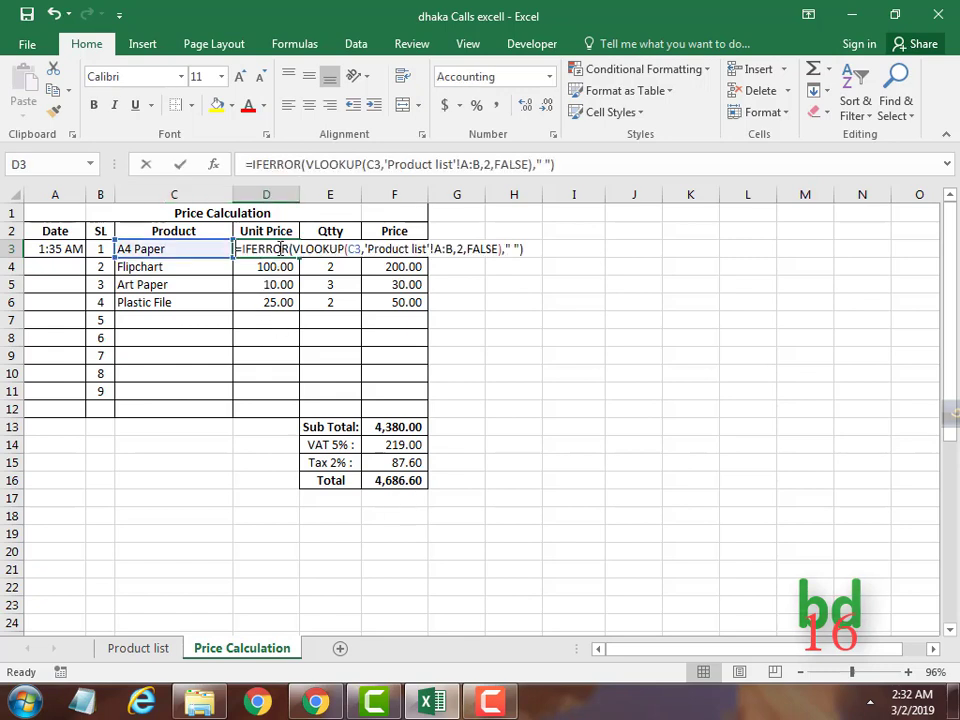
key(Return)
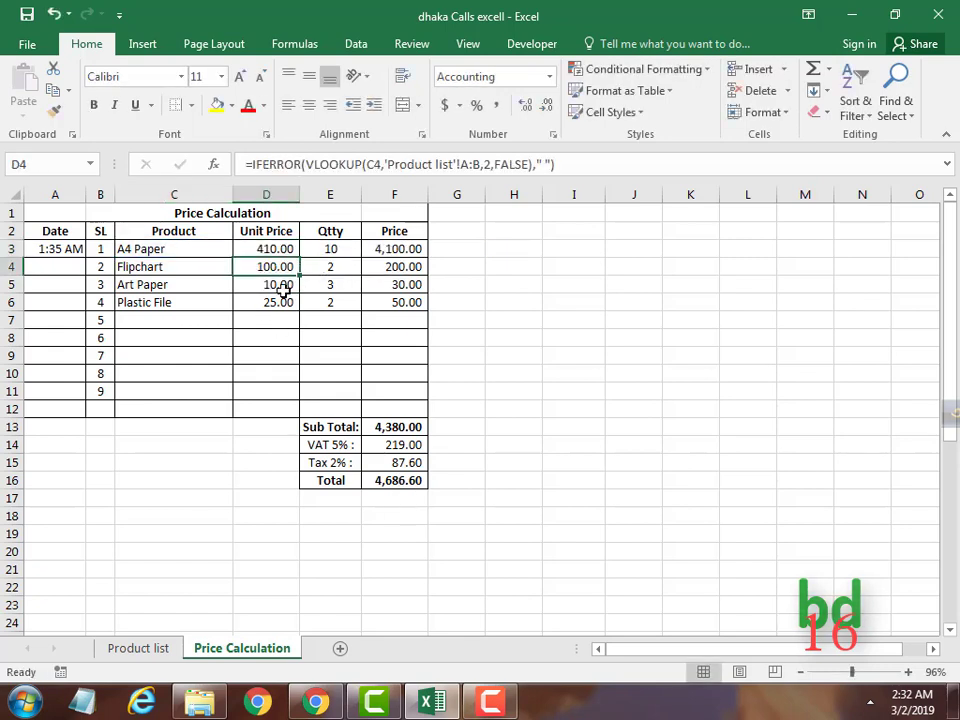
double_click(271, 267)
key(Return)
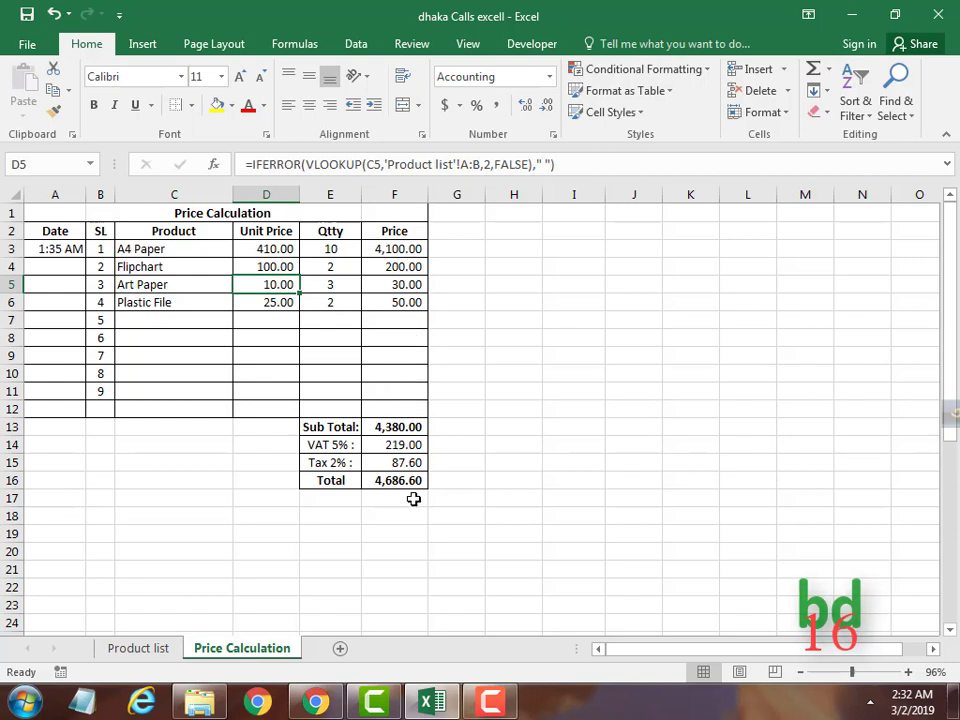
Inspect the Price formula in F6 and commit the Sub Total sum in F13.
double_click(394, 302)
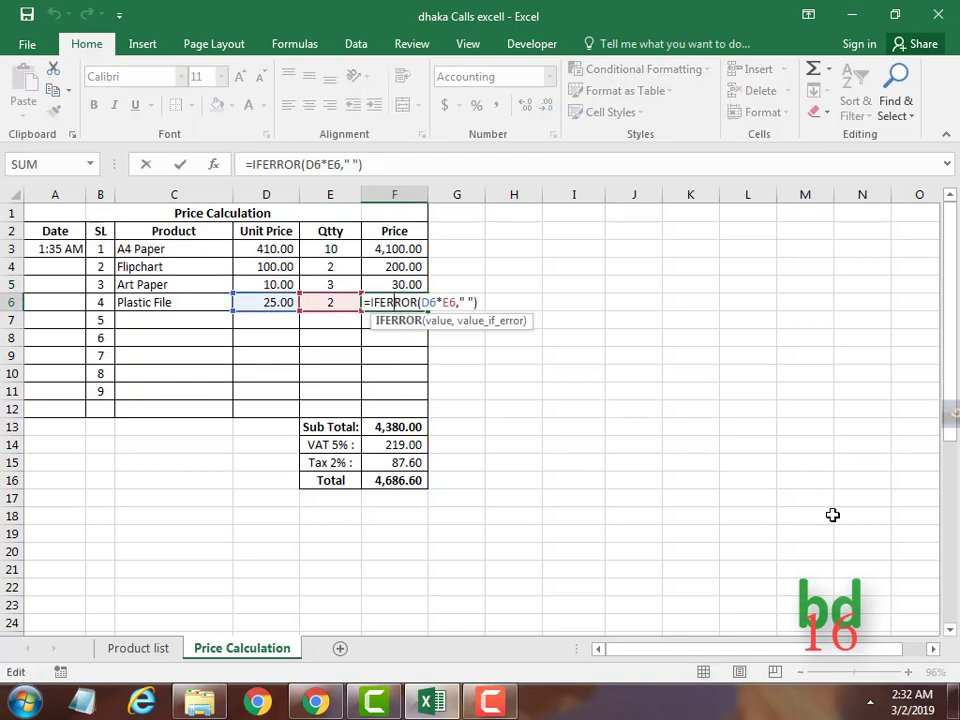
key(Return)
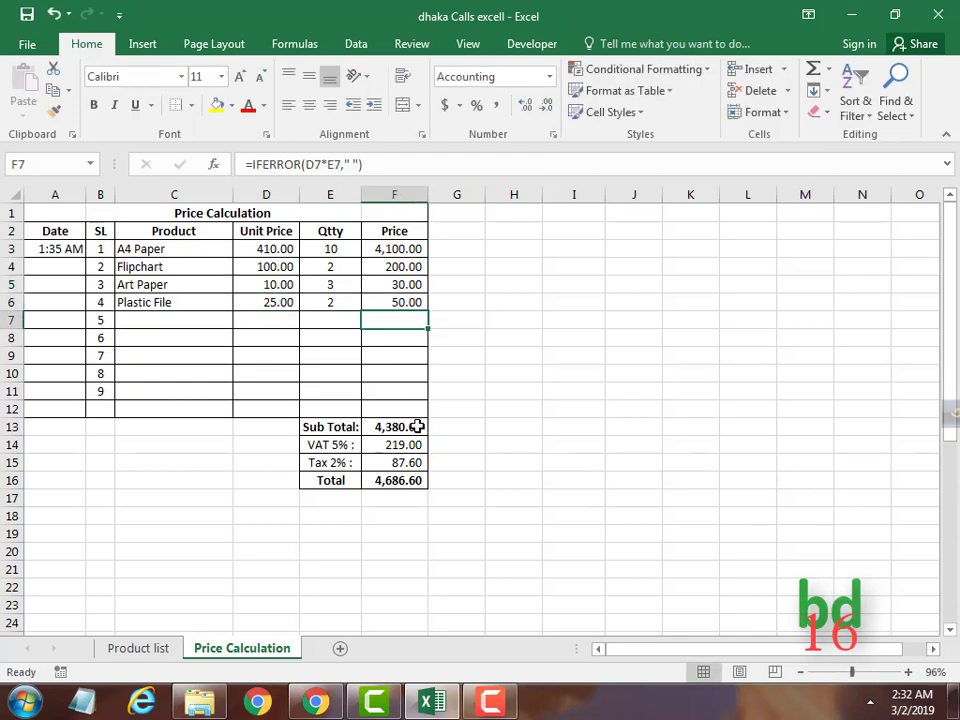
double_click(414, 429)
key(Return)
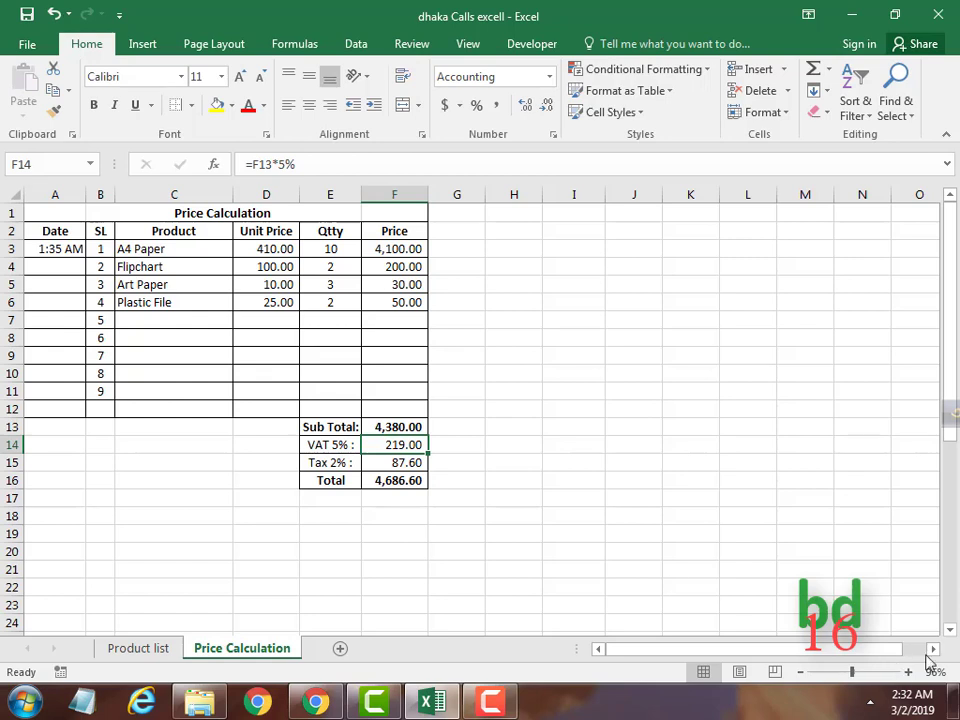
Select F2:F16, D2:D12 and E13:E16 together as one multi-range selection.
drag(268, 234, 272, 409)
drag(410, 234, 407, 477)
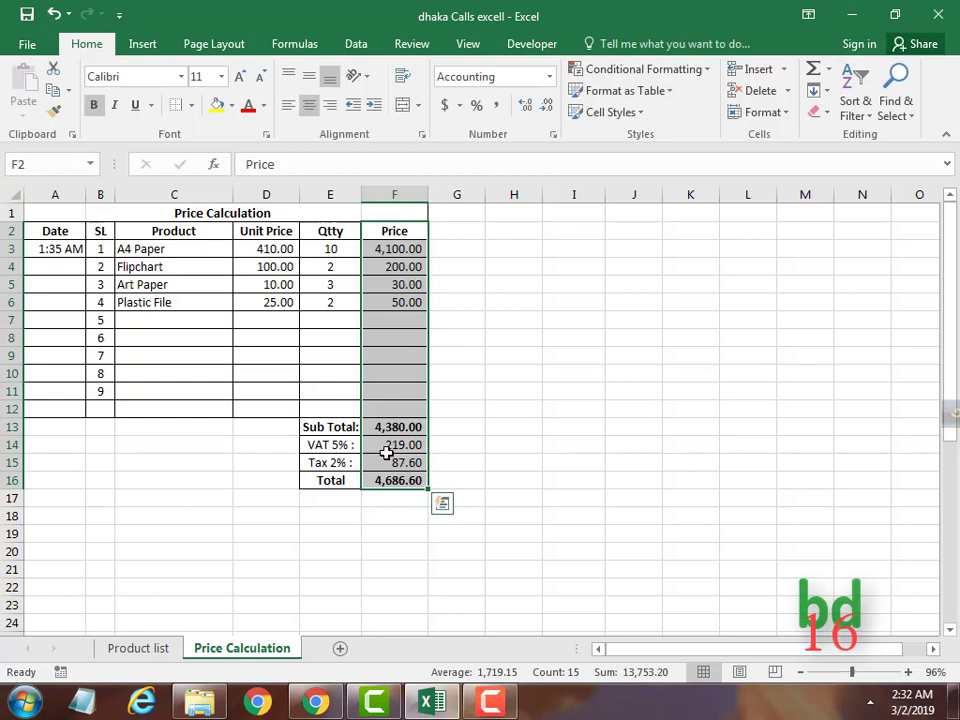
drag(394, 227, 418, 484)
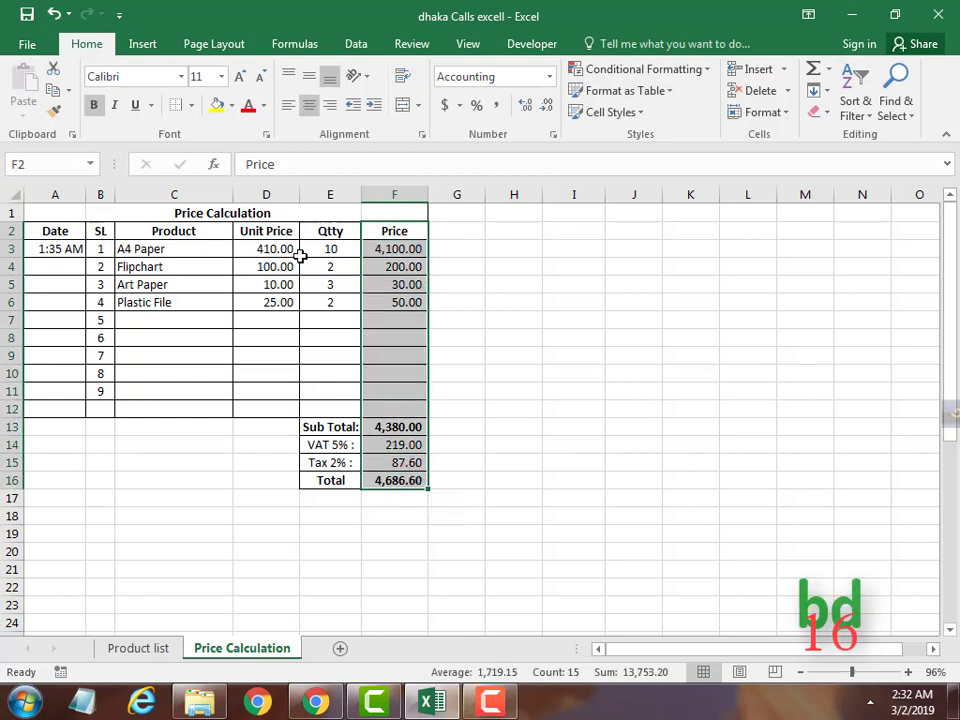
drag(274, 231, 266, 410)
drag(345, 428, 339, 480)
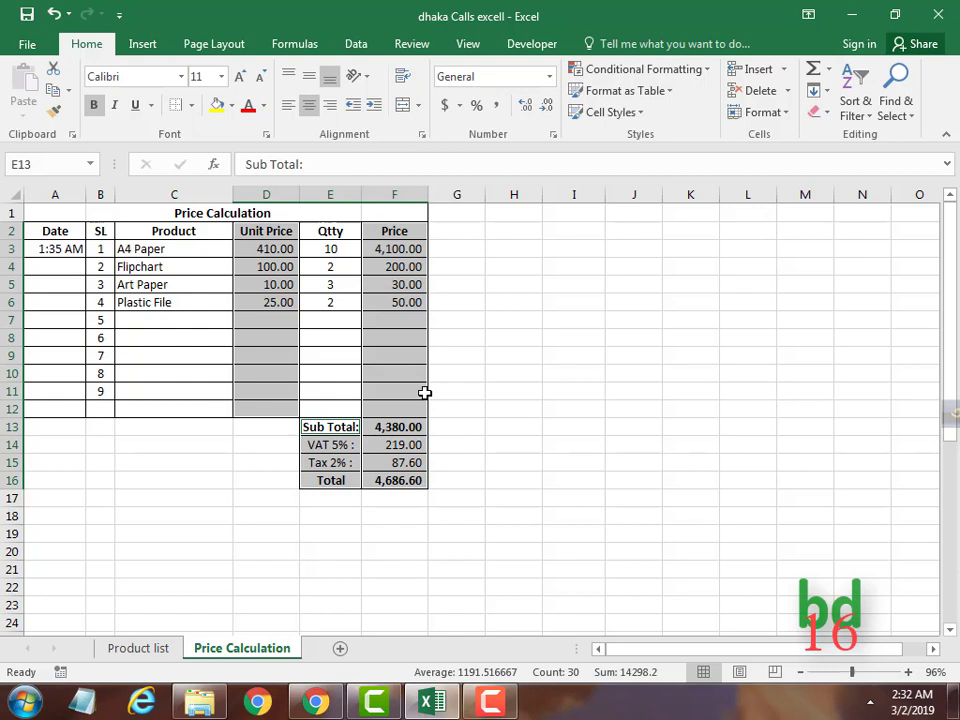
Choose Flipchart in C3, making its unit price 100.00 and the Total 1,369.60.
click(226, 302)
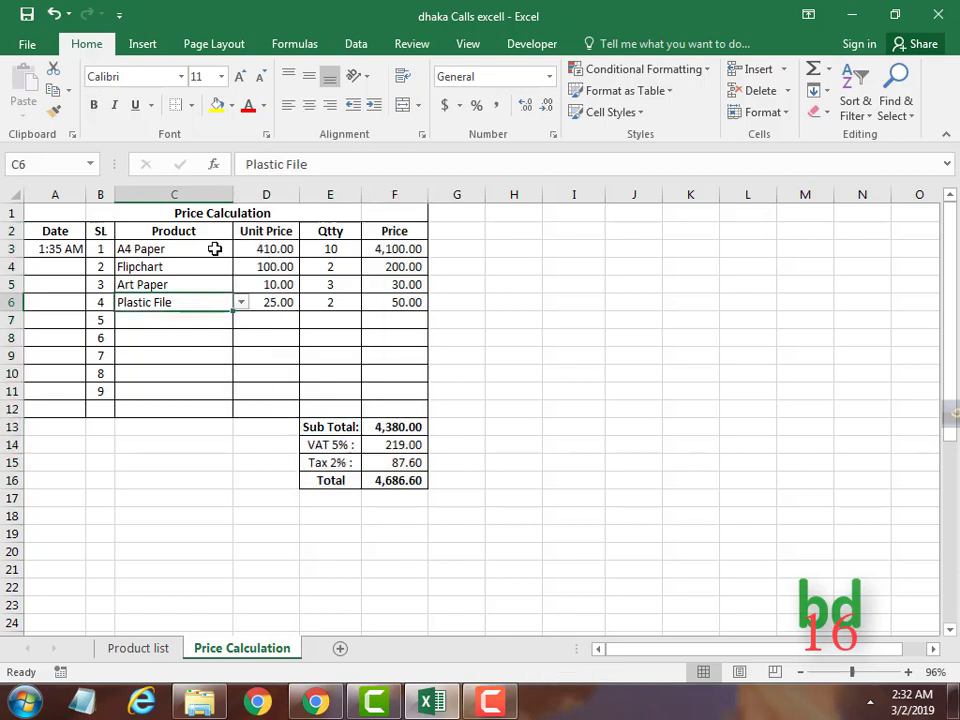
click(215, 249)
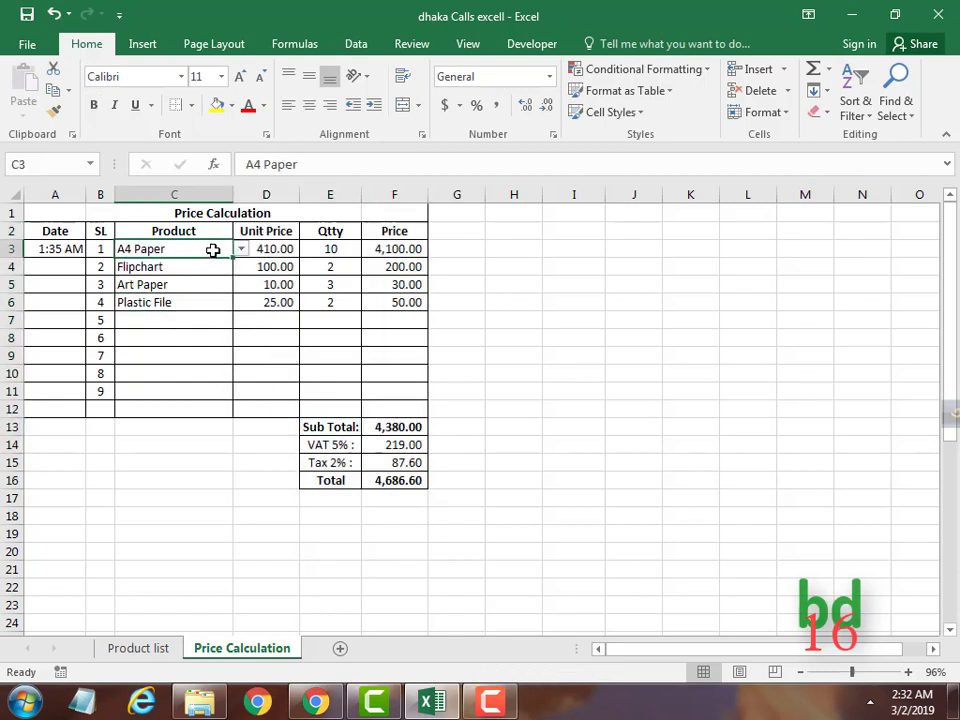
click(241, 249)
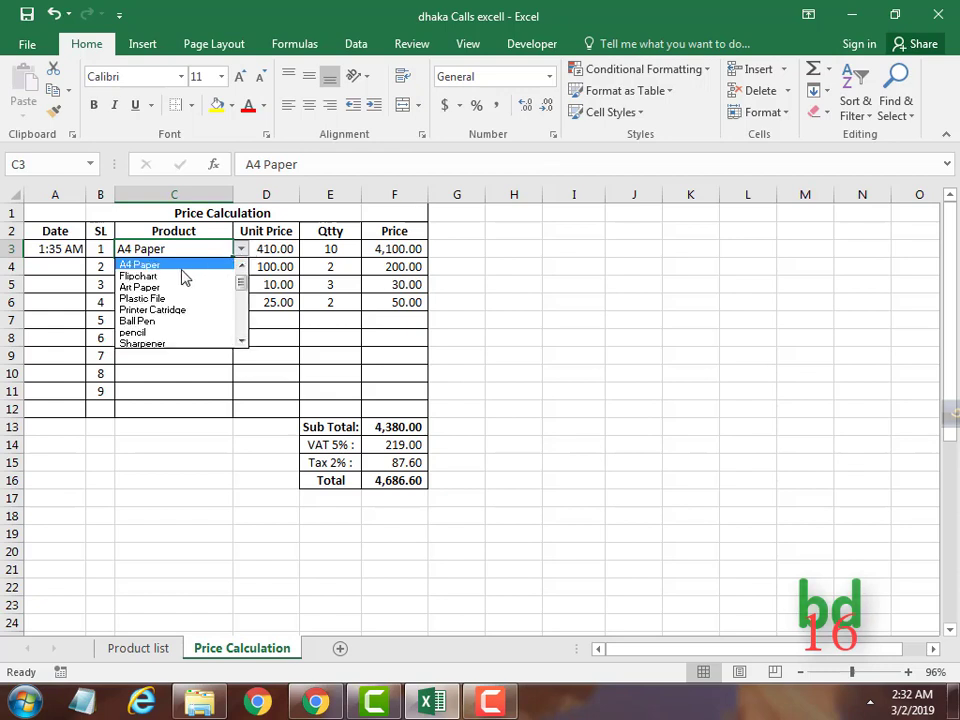
click(140, 276)
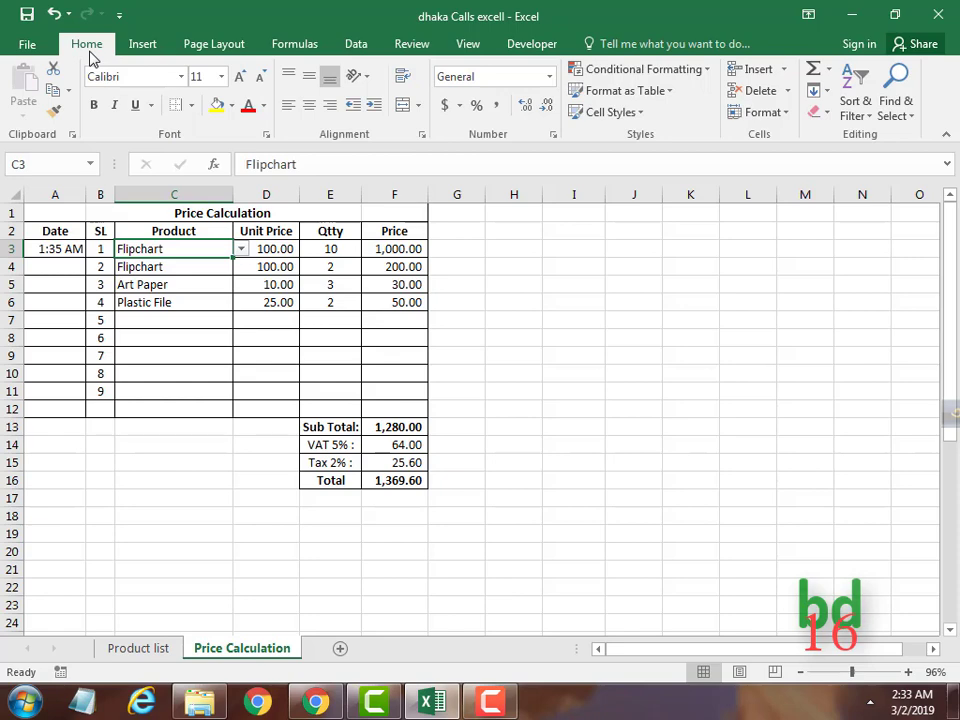
click(265, 134)
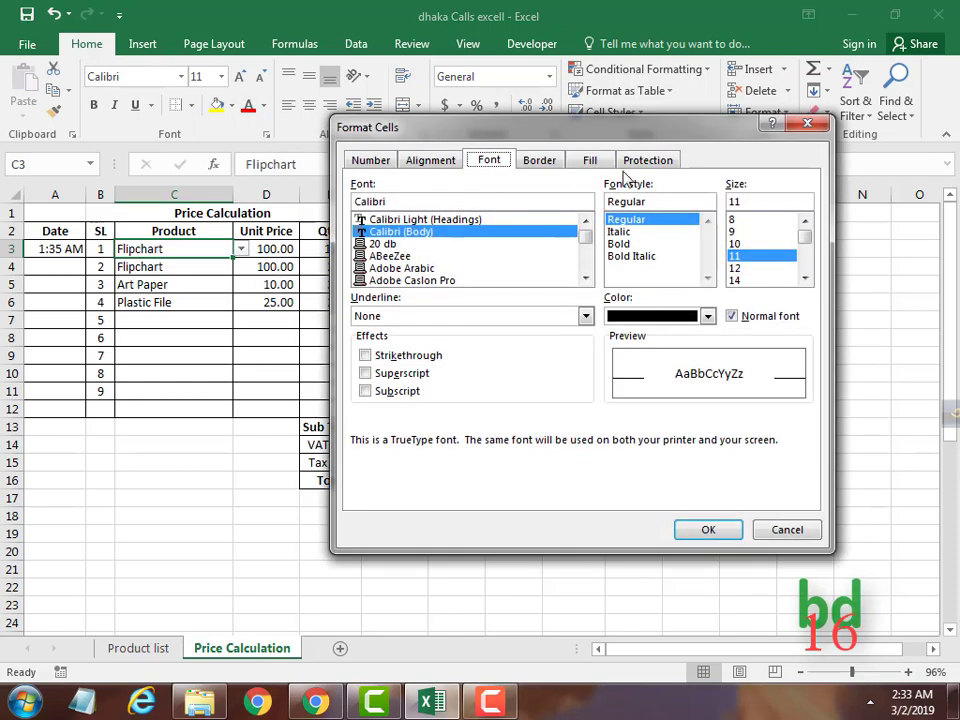
click(649, 162)
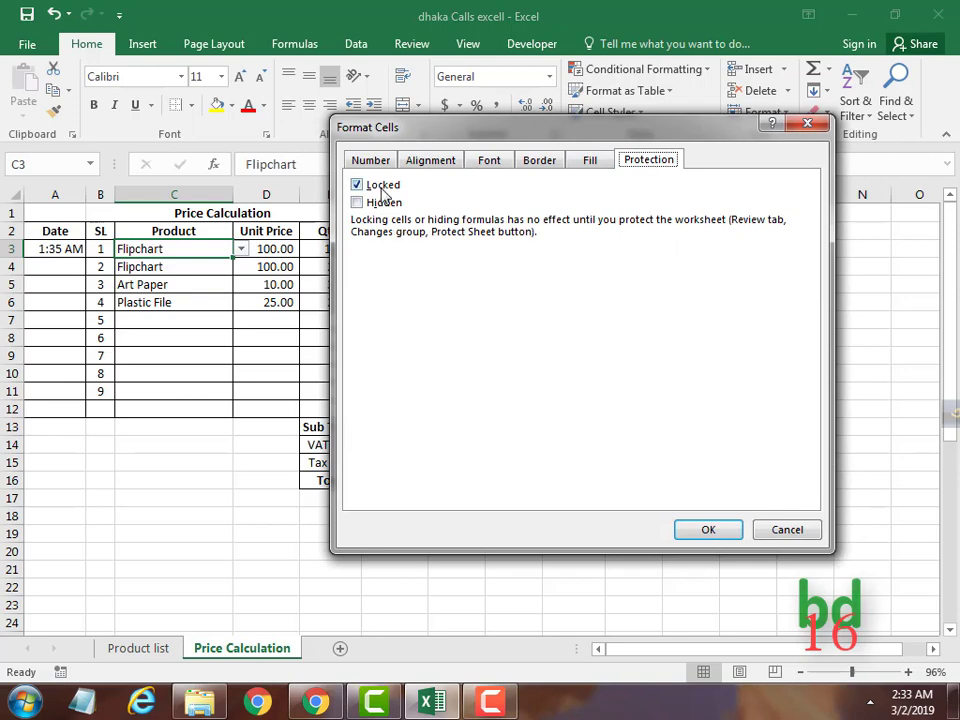
drag(484, 137, 655, 156)
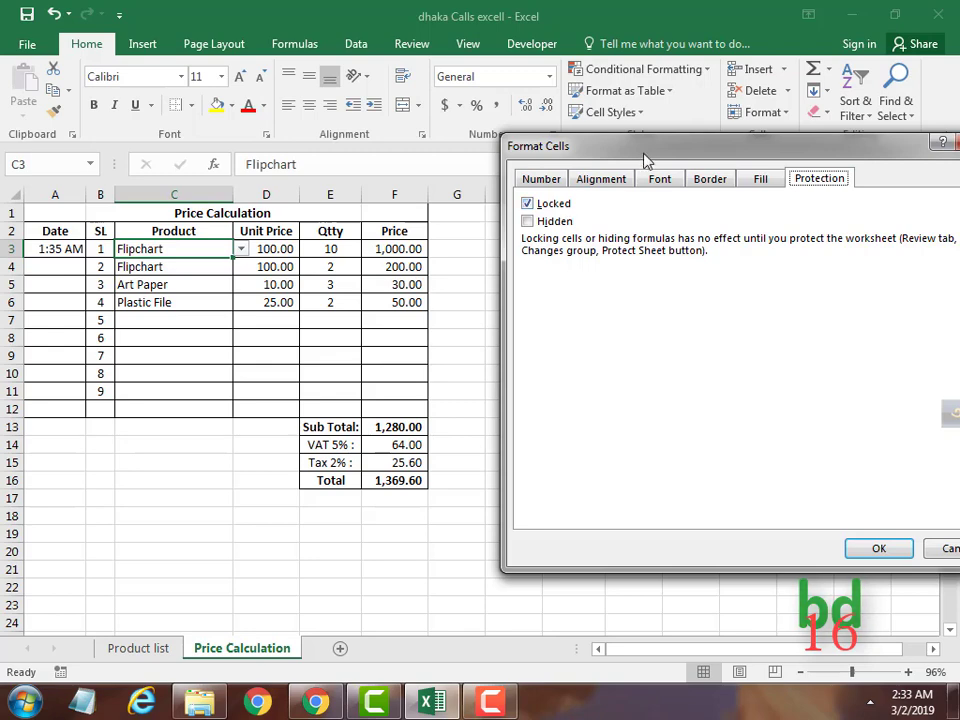
drag(660, 148, 477, 146)
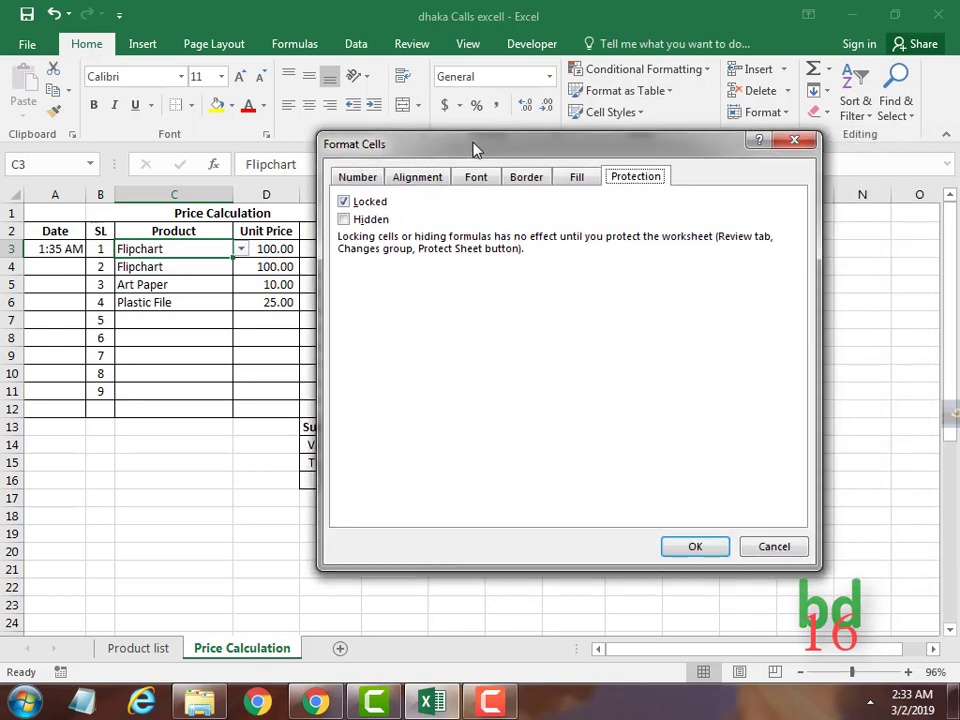
click(696, 549)
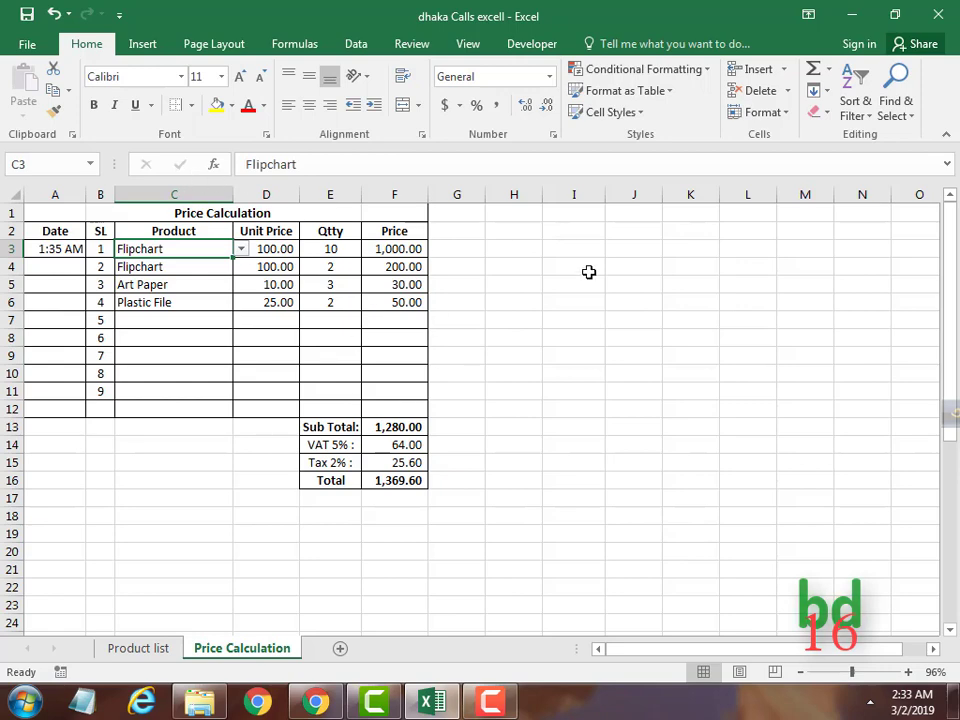
Select the whole sheet and clear both Locked and Hidden in Format Cells Protection.
click(15, 192)
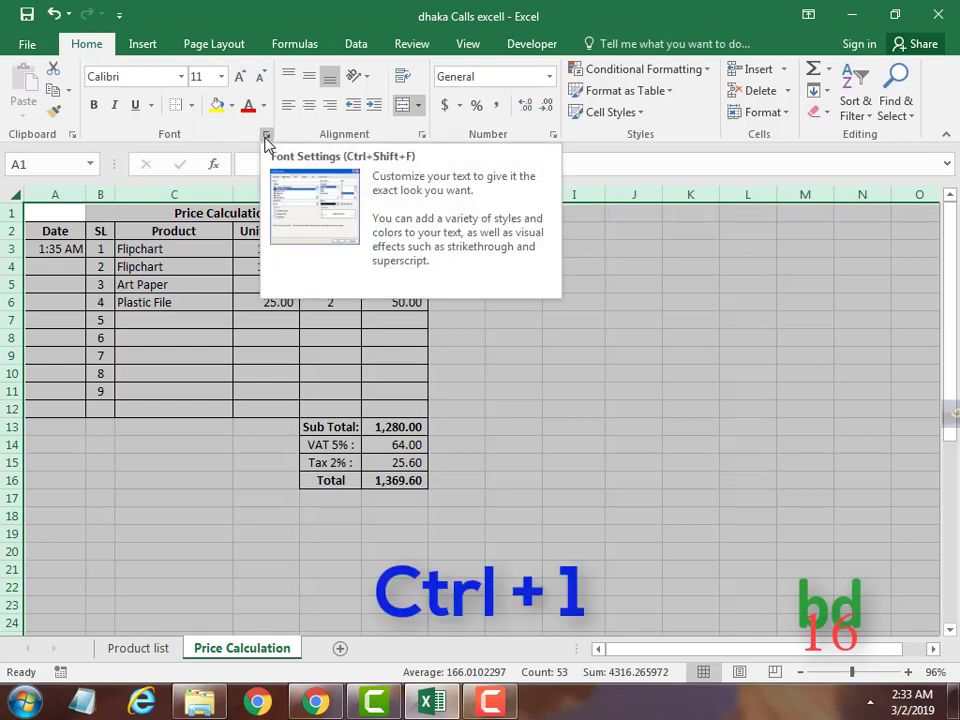
key(ctrl+1)
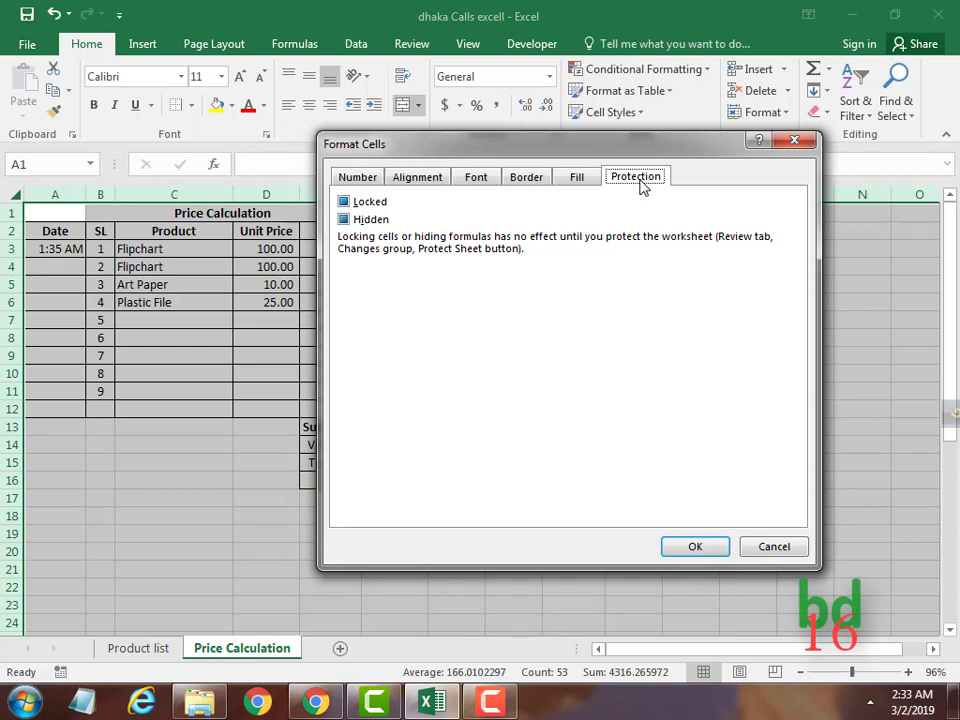
click(343, 201)
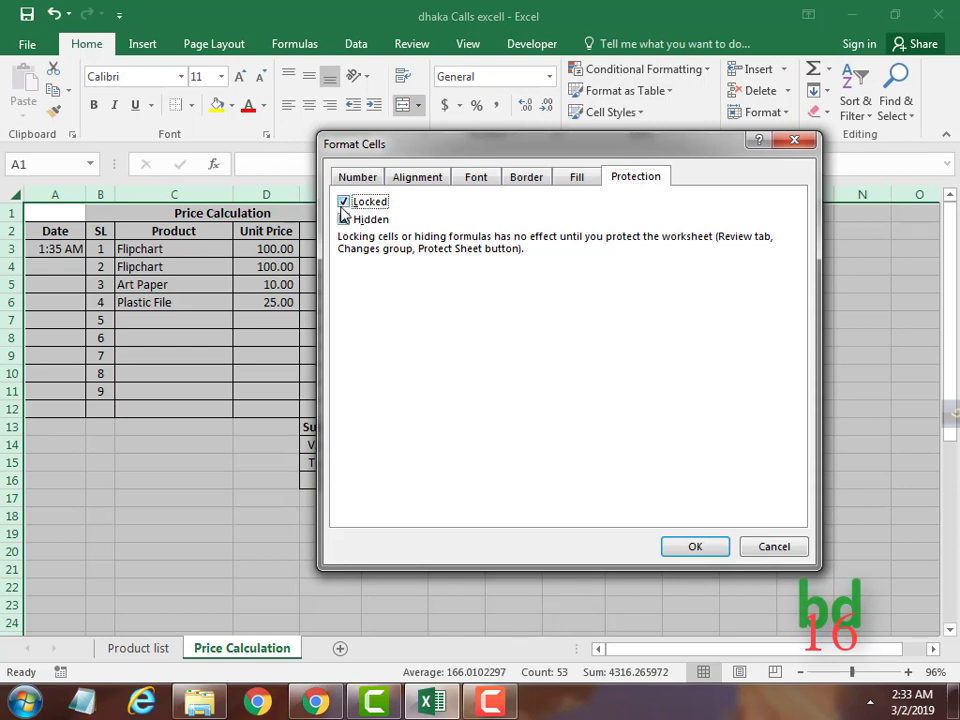
click(344, 202)
click(345, 219)
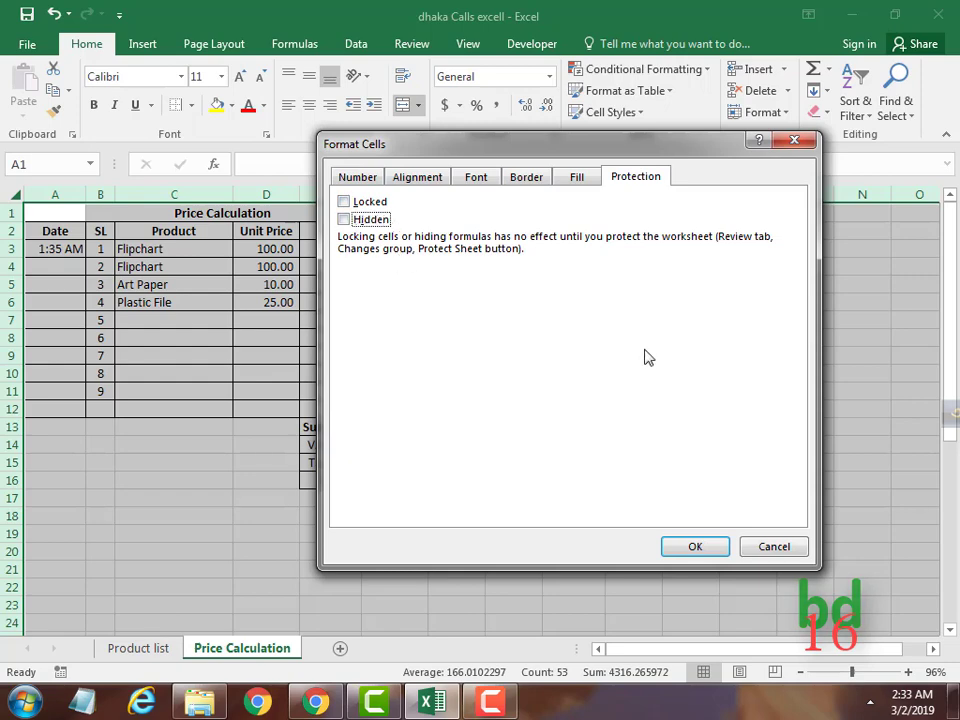
click(697, 547)
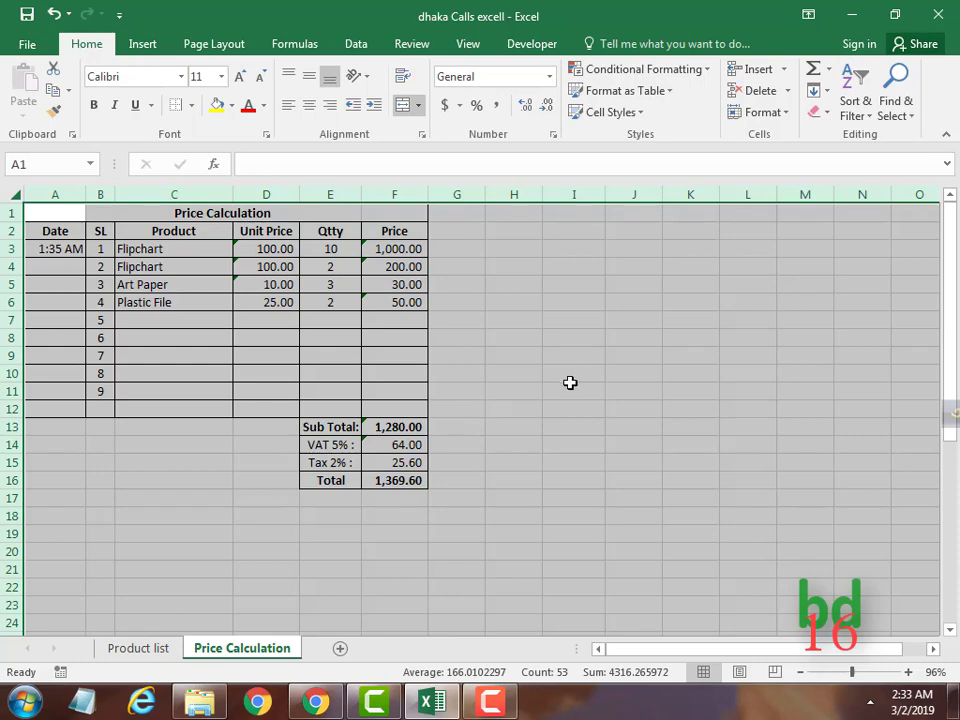
Mark D2:D12, F2:F16 and E13:E16 as Locked in Format Cells, leaving Hidden off.
click(568, 386)
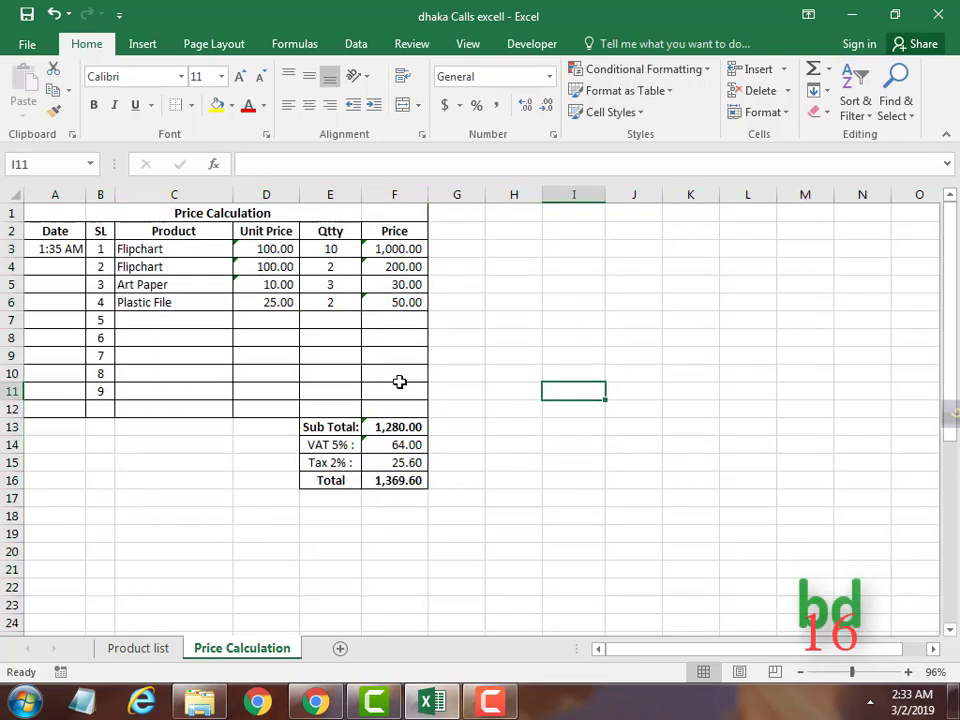
drag(262, 230, 268, 408)
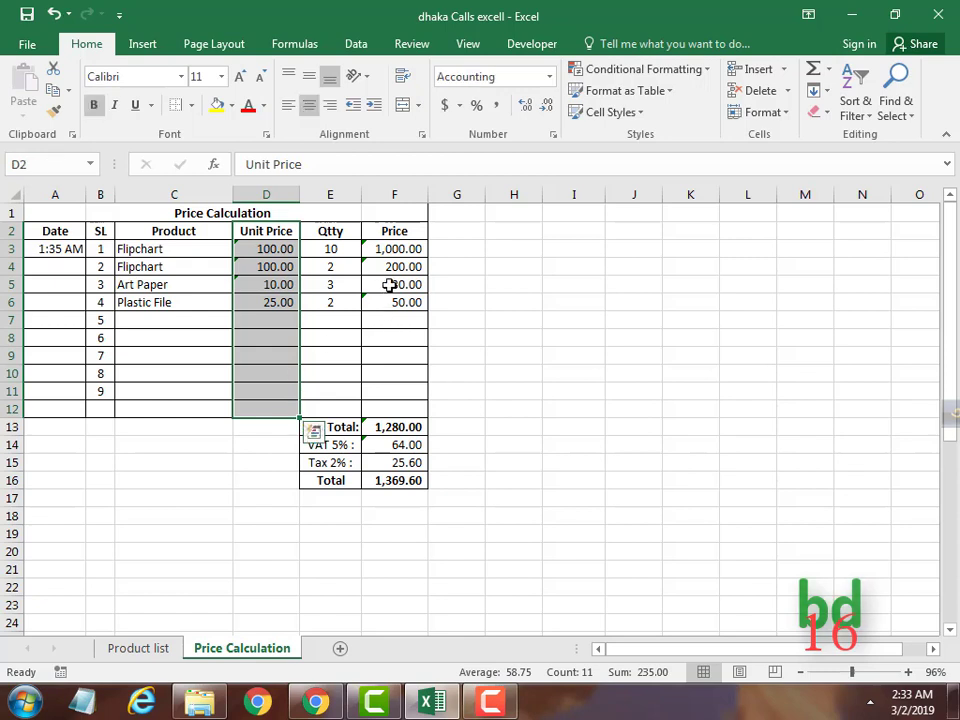
ctrl+drag(400, 231, 405, 481)
ctrl+drag(342, 428, 336, 480)
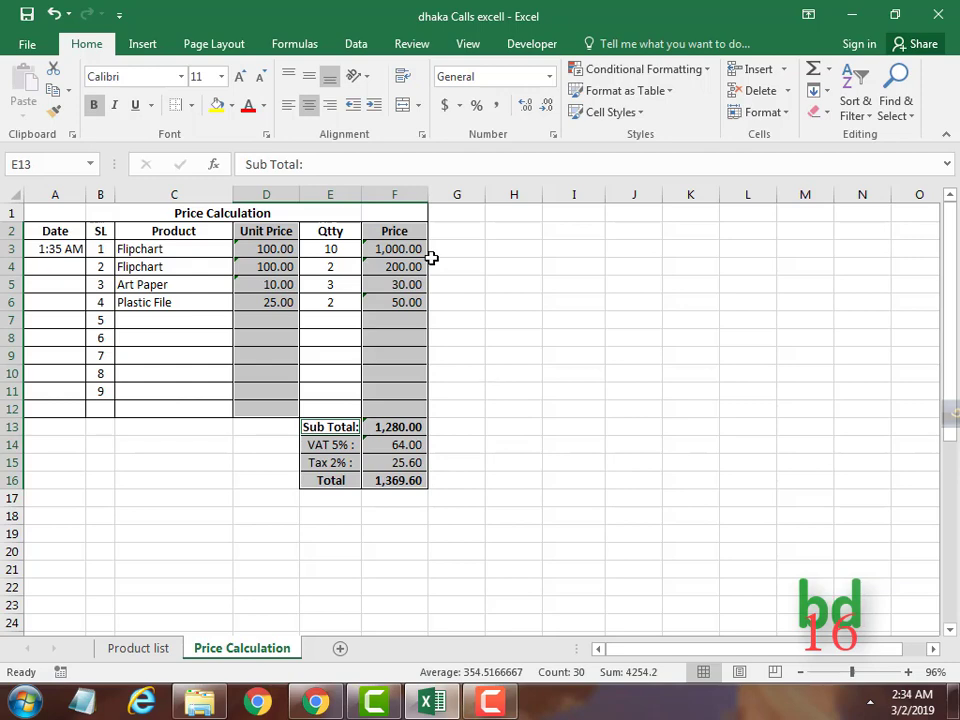
key(ctrl+1)
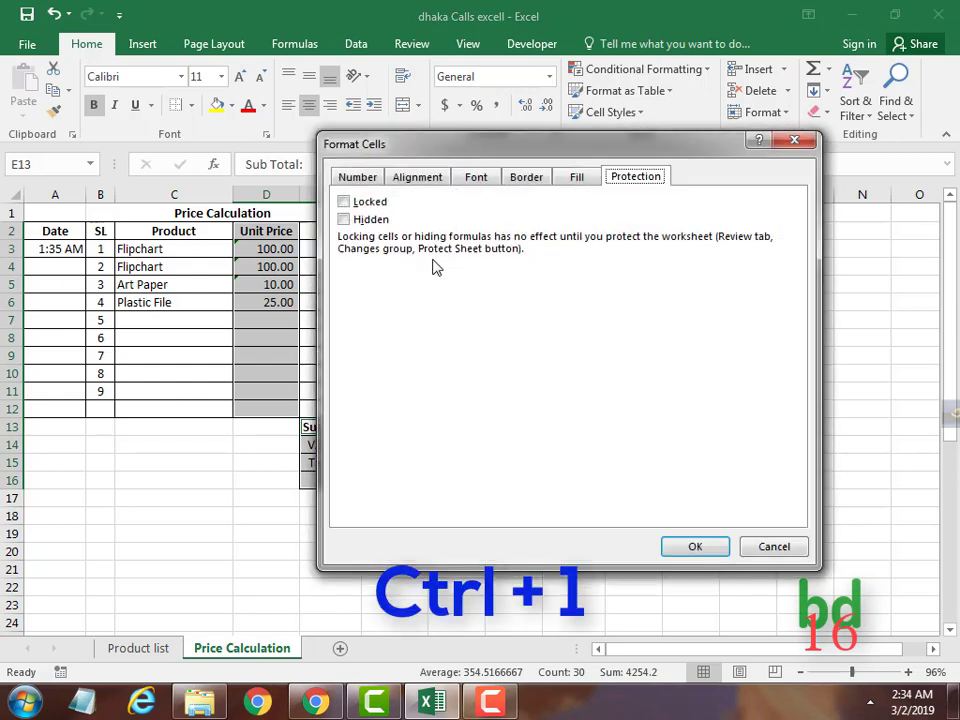
click(343, 203)
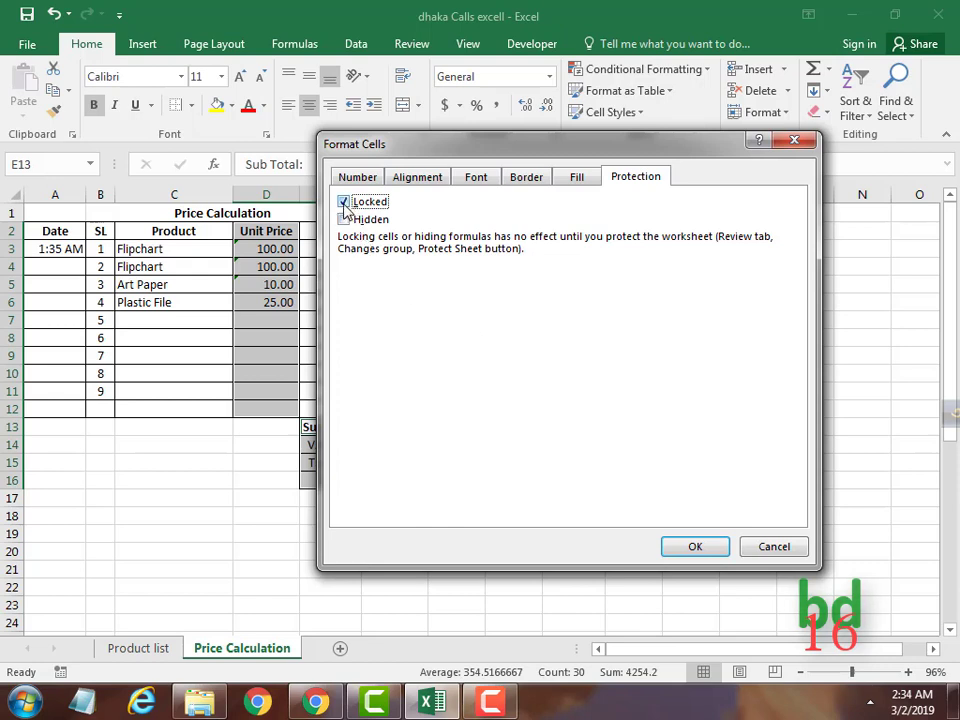
click(696, 550)
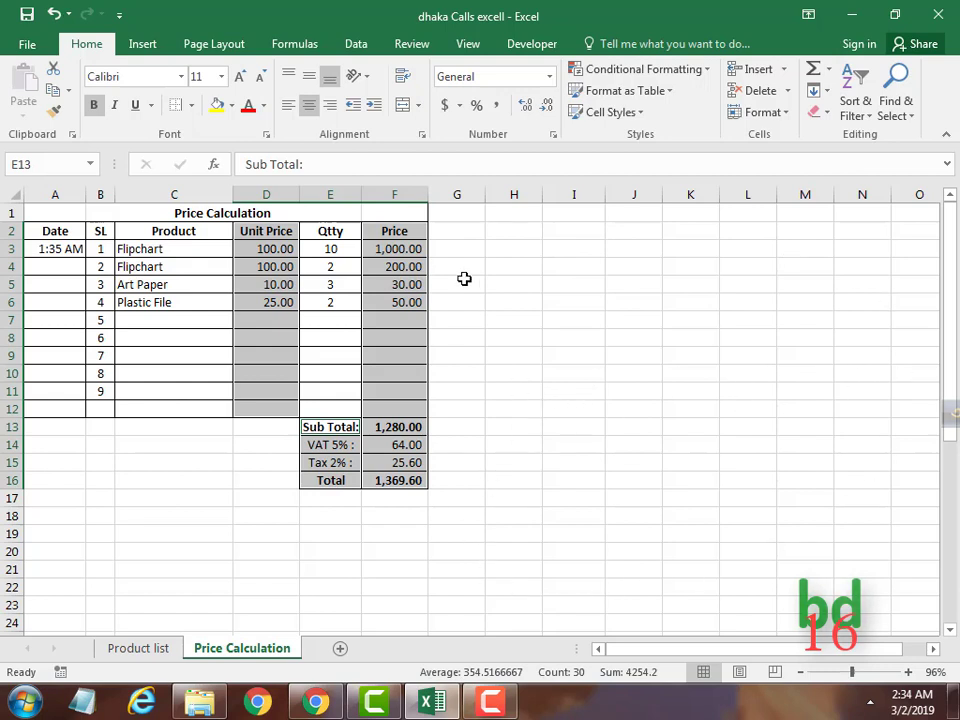
Protect the Price Calculation sheet with no password and the default permissions.
click(411, 46)
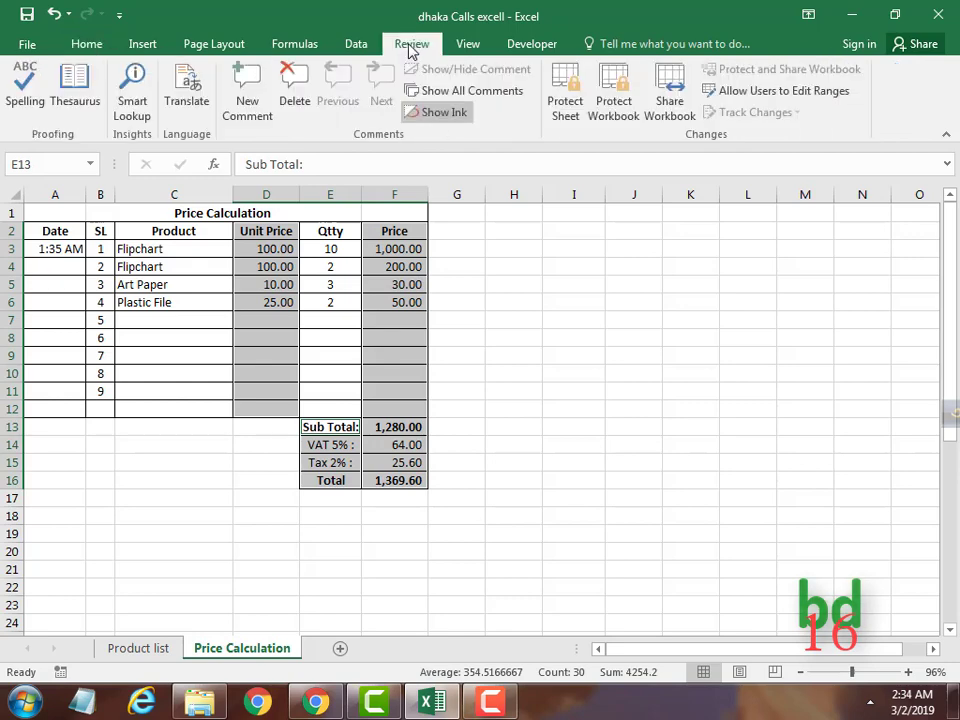
click(563, 105)
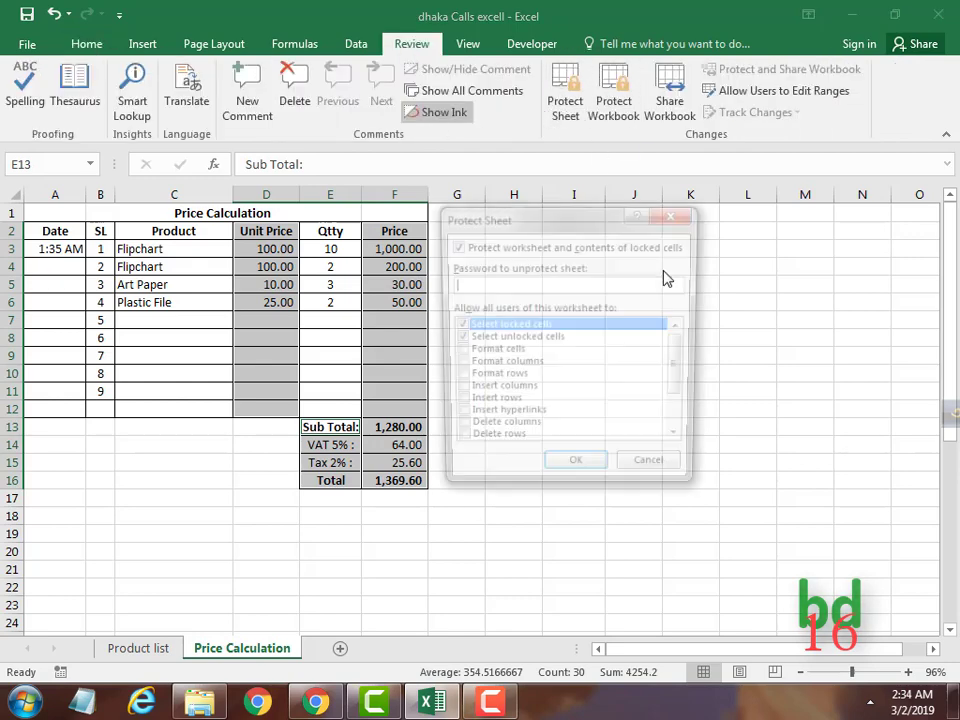
drag(563, 222, 728, 214)
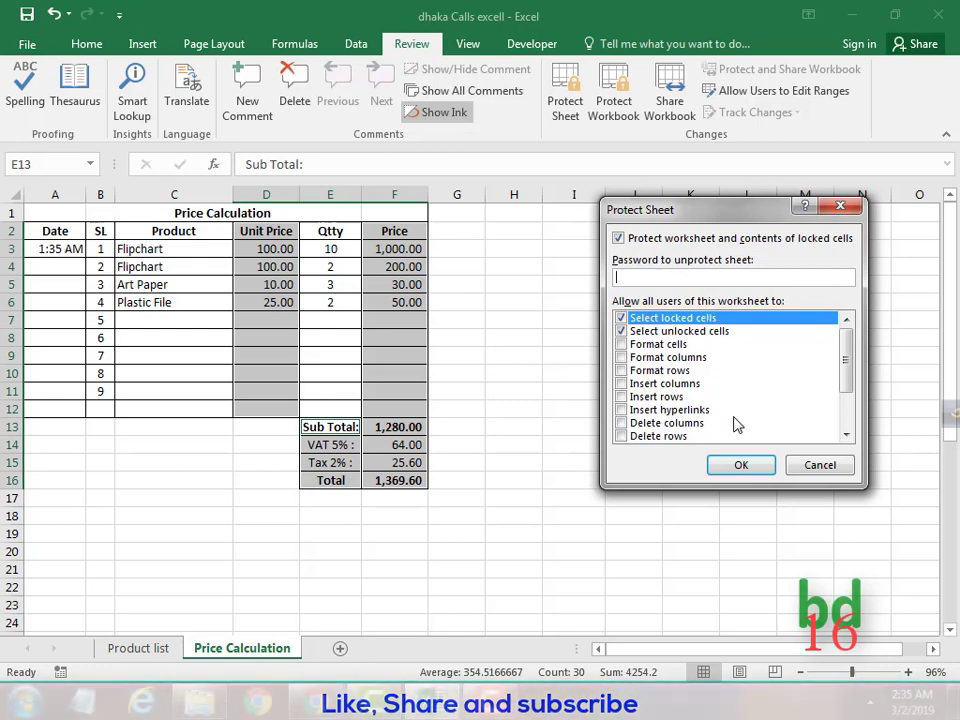
click(741, 467)
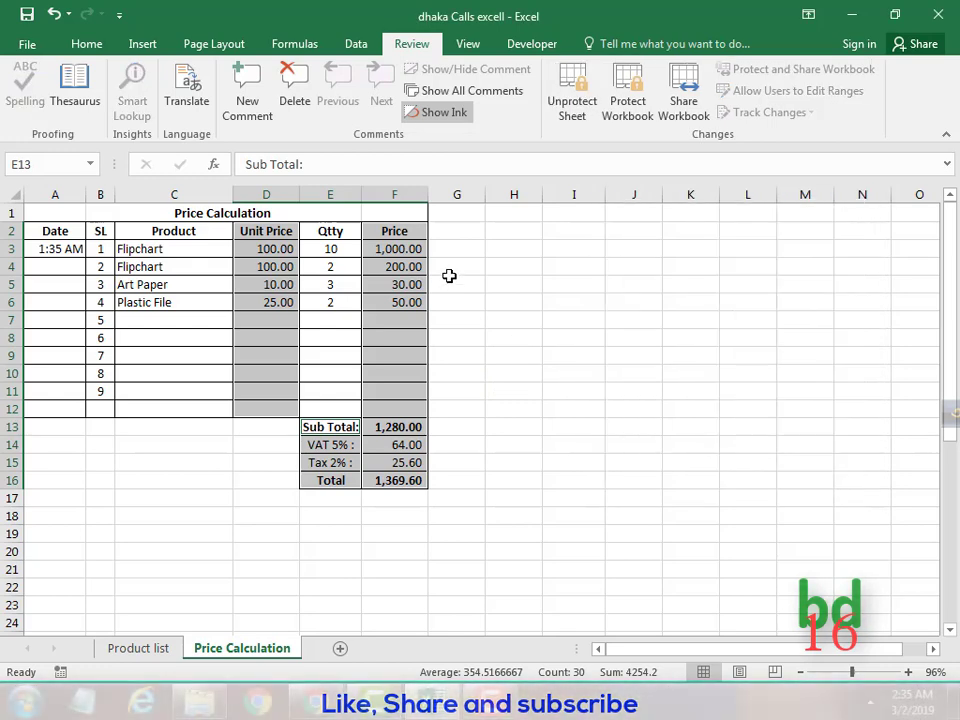
Type test text into empty cell H5 to check it is editable, then clear it.
click(449, 275)
double_click(528, 285)
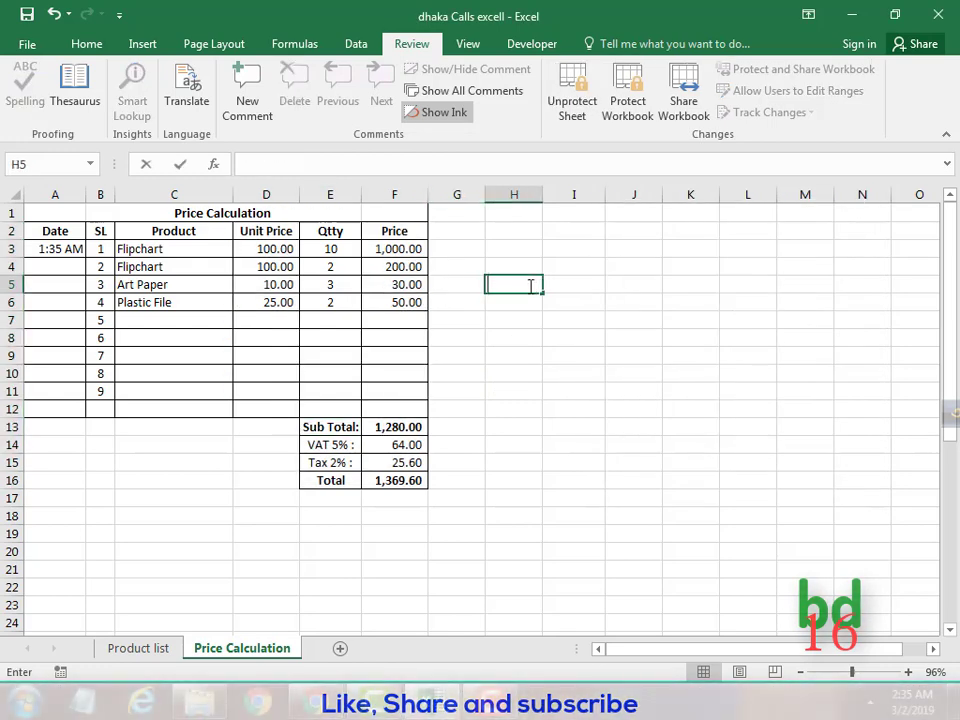
text(fdgdfgdsf)
click(566, 339)
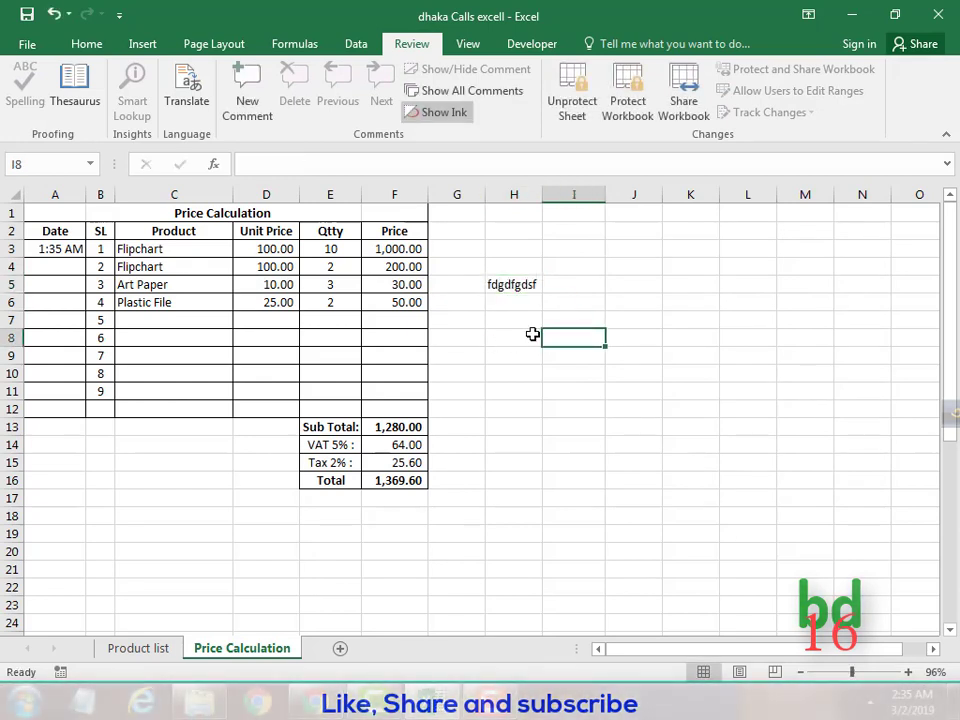
click(514, 283)
key(BackSpace)
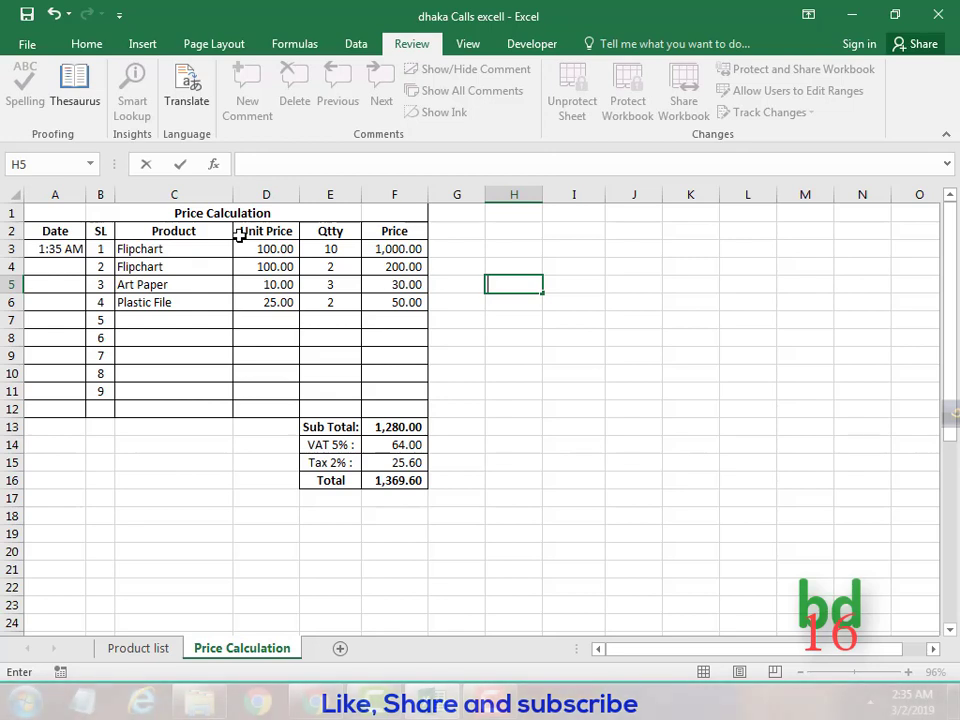
Change product C3 to Art Paper and C5 to pencil from the dropdowns.
click(170, 249)
click(241, 249)
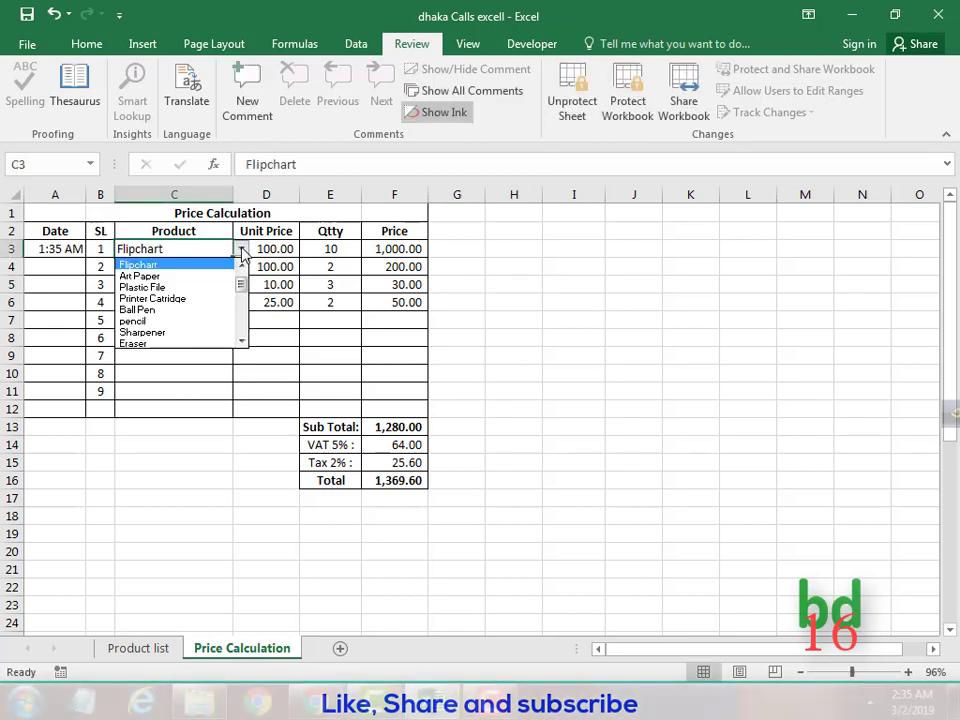
click(195, 281)
click(190, 288)
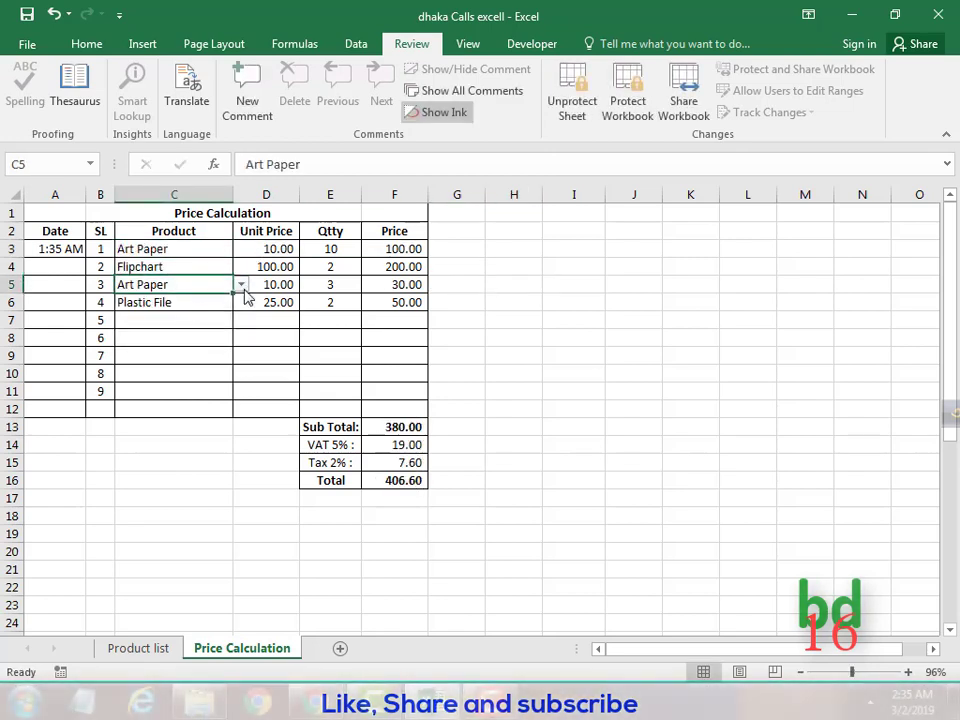
click(241, 285)
click(198, 345)
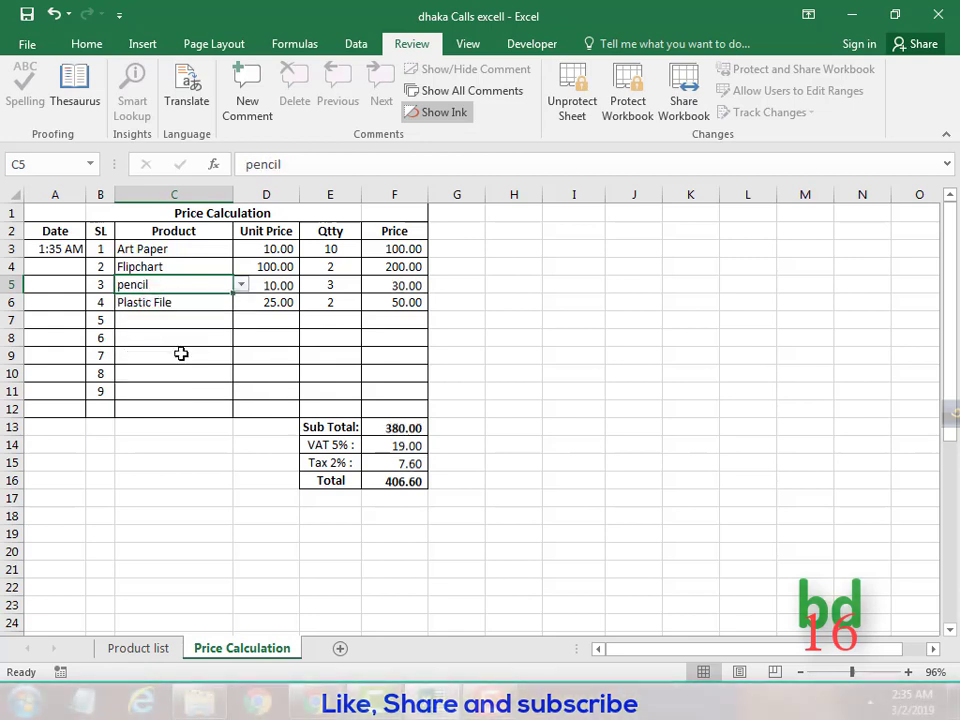
Add a Flipchart row in C7 with quantity 5 in E7.
click(199, 320)
click(241, 320)
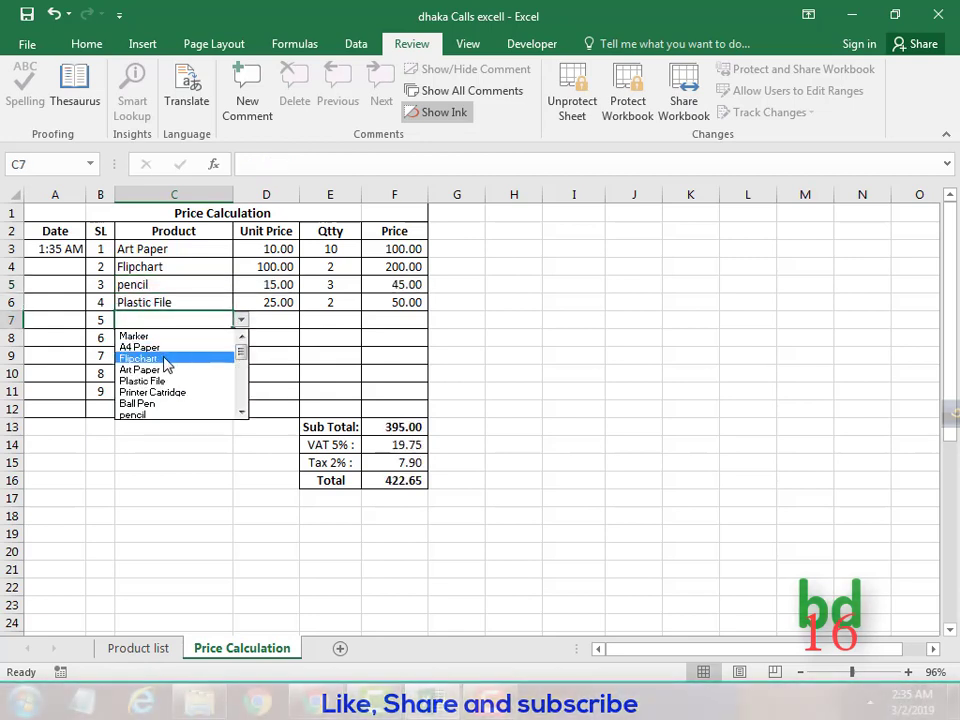
click(165, 358)
click(339, 322)
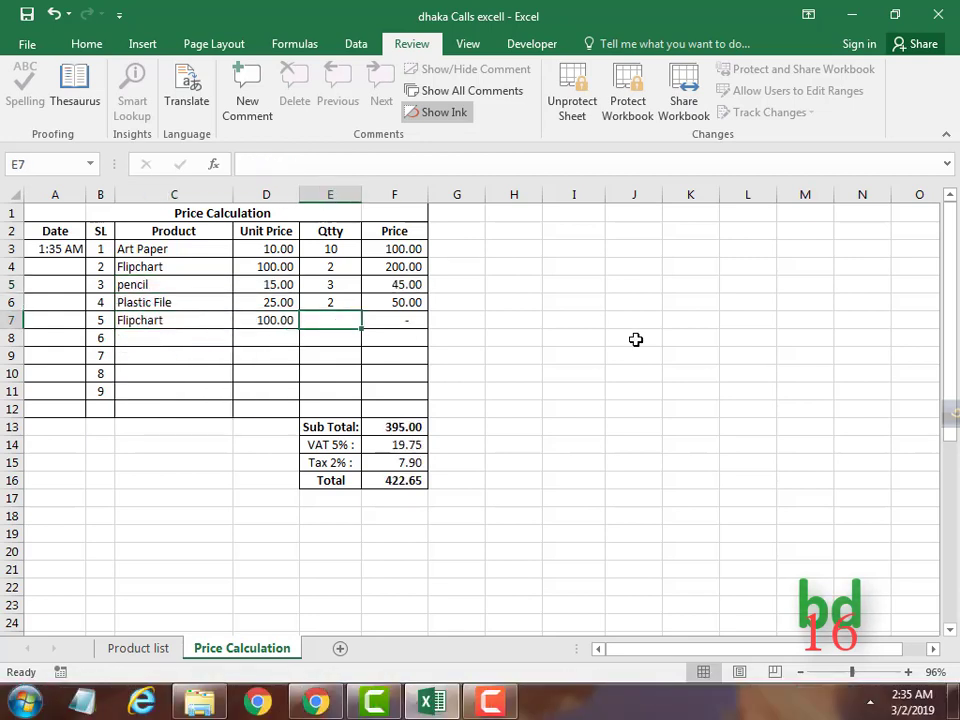
text(5)
click(746, 265)
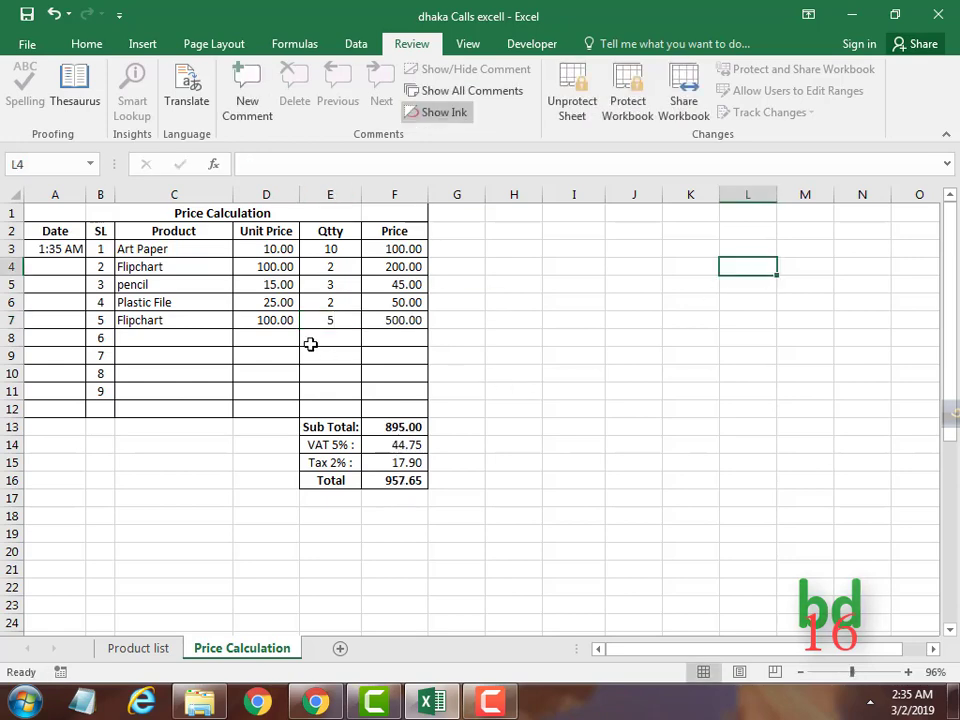
Confirm locked cells D7, F7 and F13 reject edits with the protected-sheet warning.
click(285, 320)
double_click(285, 320)
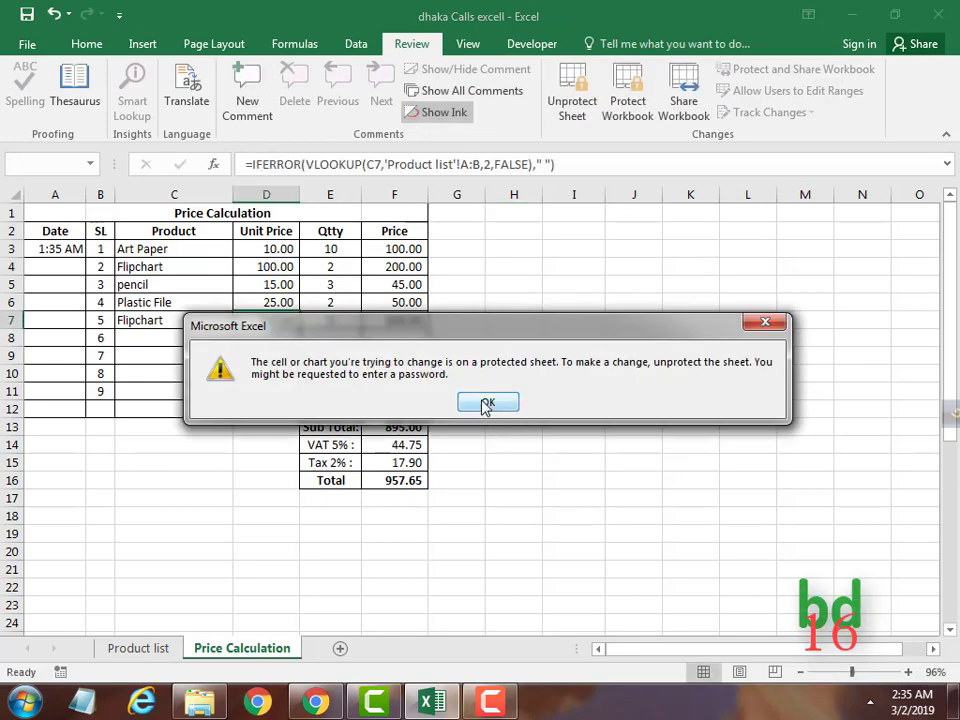
click(488, 404)
double_click(407, 318)
click(486, 408)
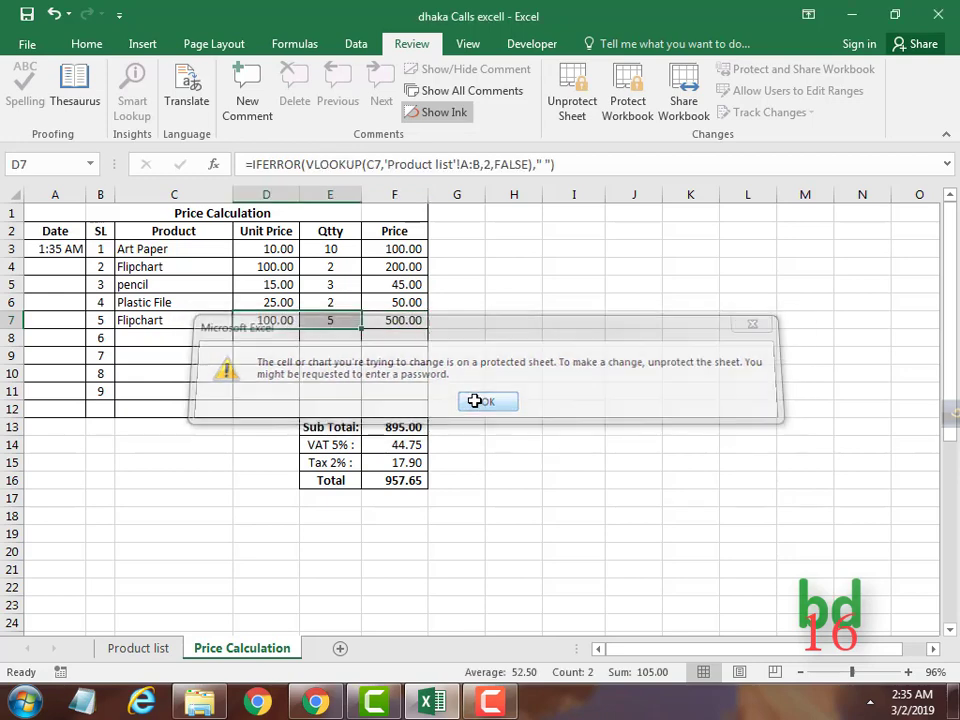
double_click(407, 428)
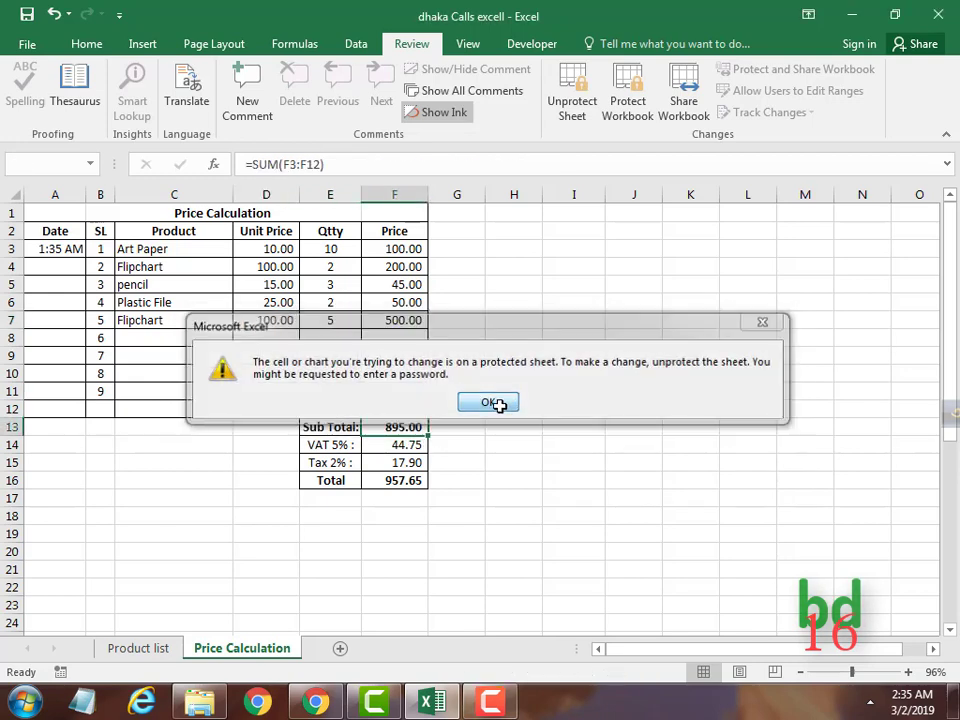
click(494, 403)
Select Price and Unit Price cells and inspect the formula in F9.
drag(400, 249, 400, 408)
click(574, 444)
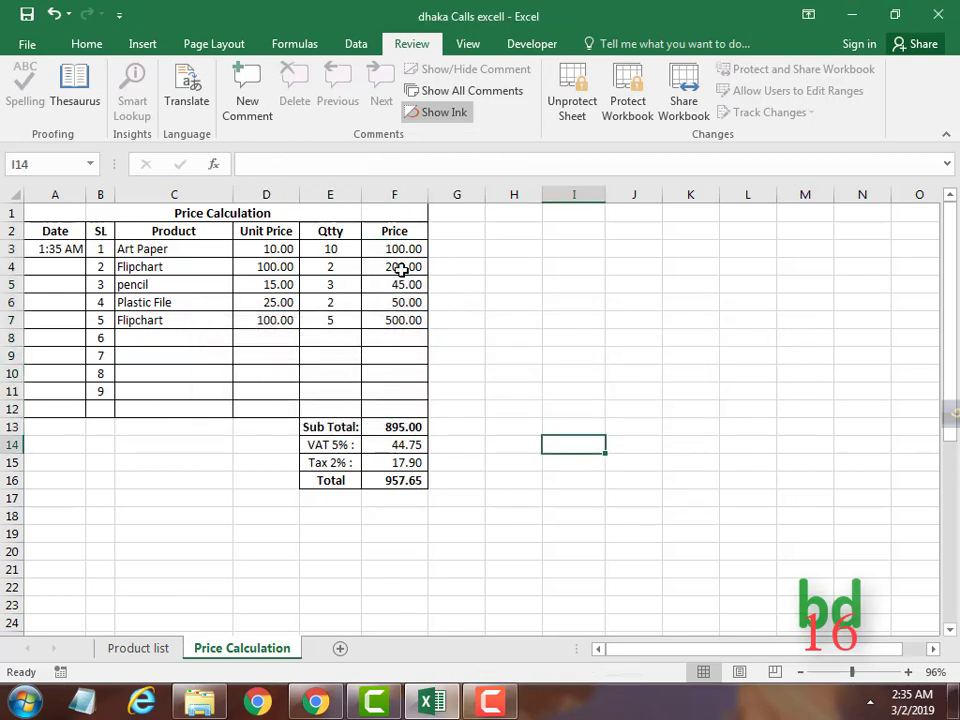
drag(266, 391, 330, 391)
click(395, 359)
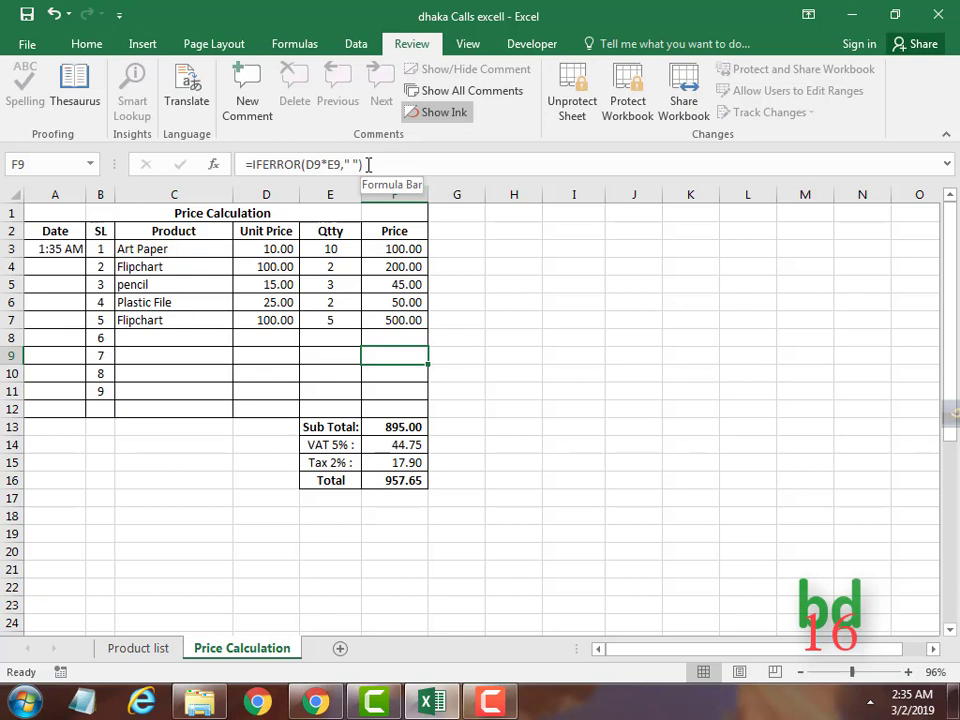
click(478, 371)
Unprotect the sheet and select D2:D12, F2:F16 and E13:E16 together.
click(575, 110)
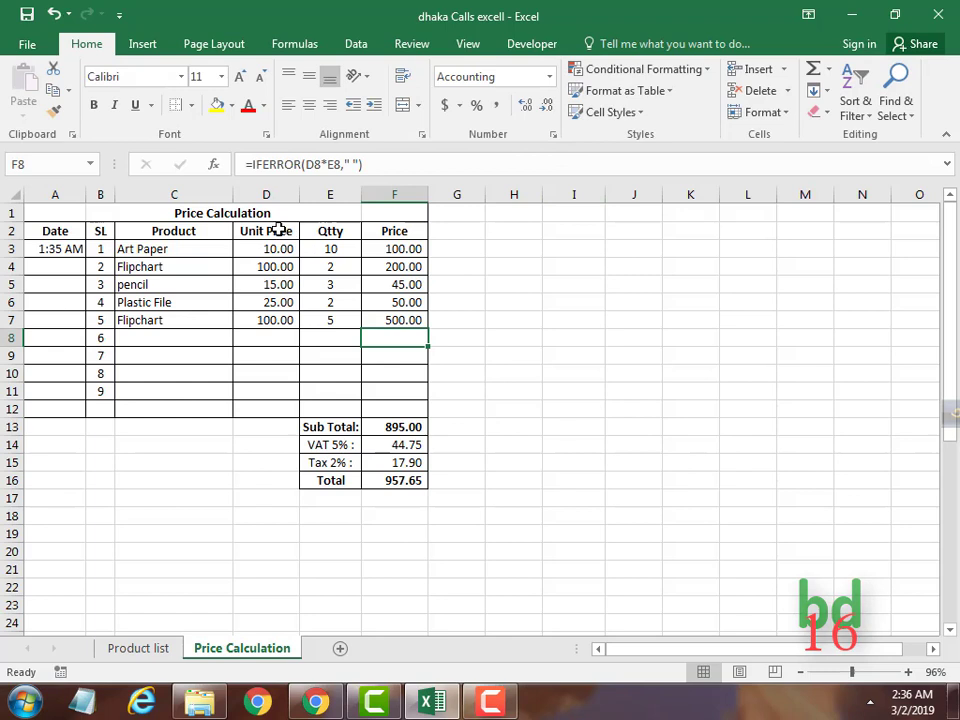
drag(278, 230, 270, 410)
drag(381, 231, 394, 480)
drag(339, 422, 340, 480)
ctrl+click(391, 478)
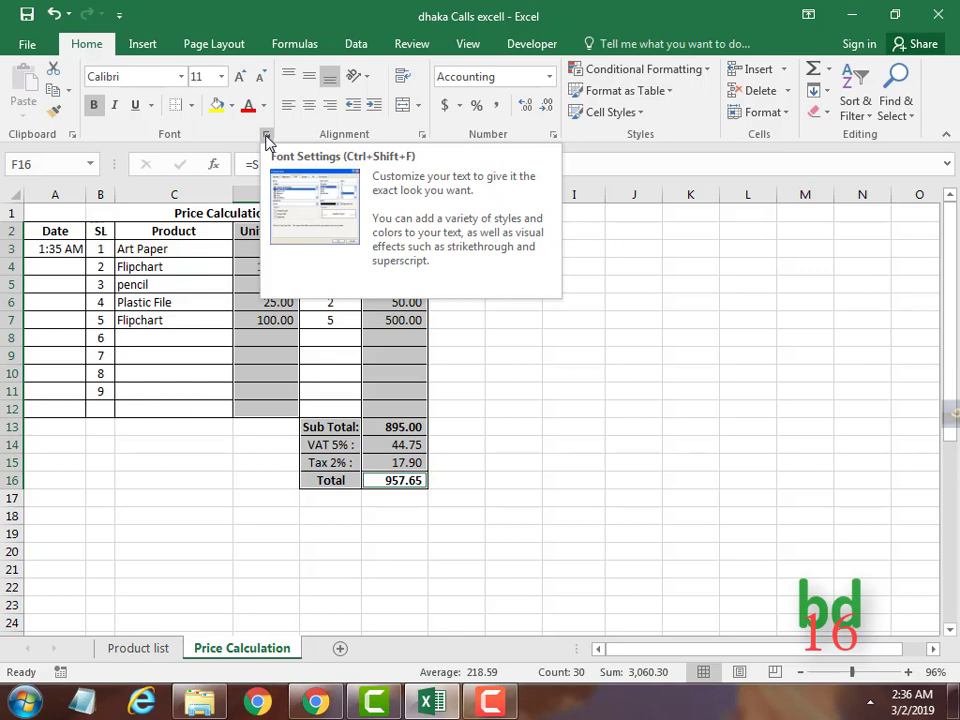
Switch on Hidden alongside Locked for the selected price and total cells.
click(266, 135)
click(752, 86)
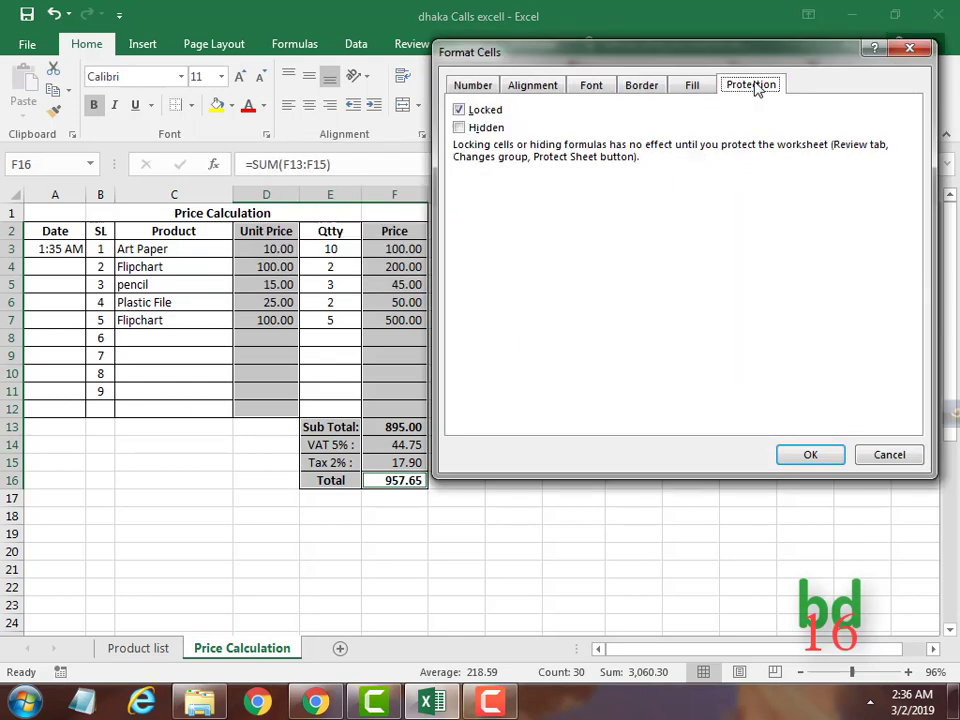
click(459, 128)
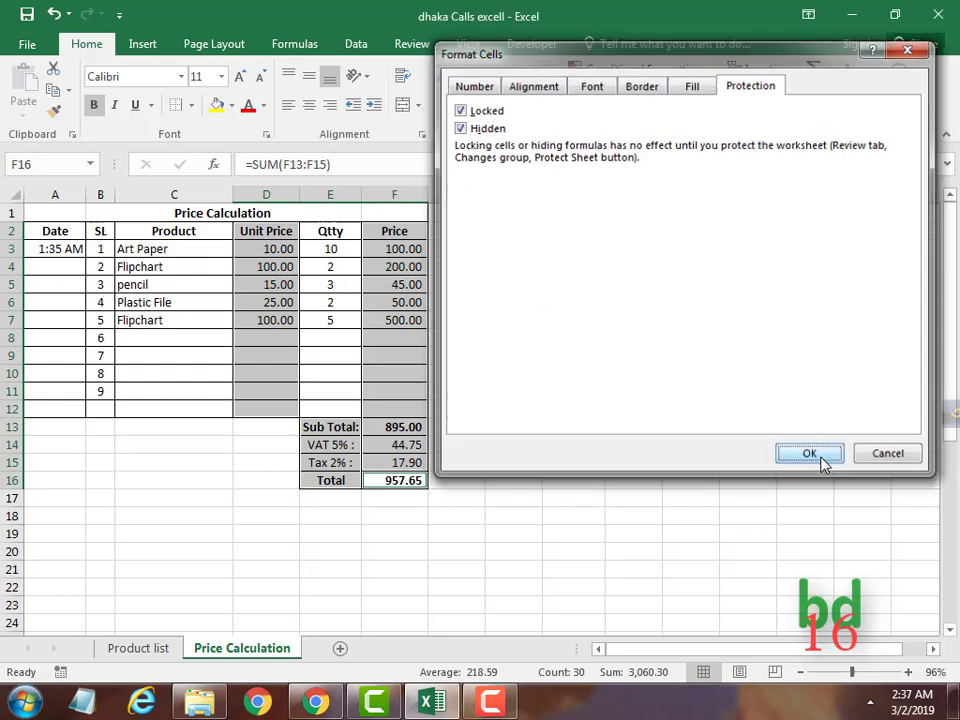
click(825, 458)
click(412, 47)
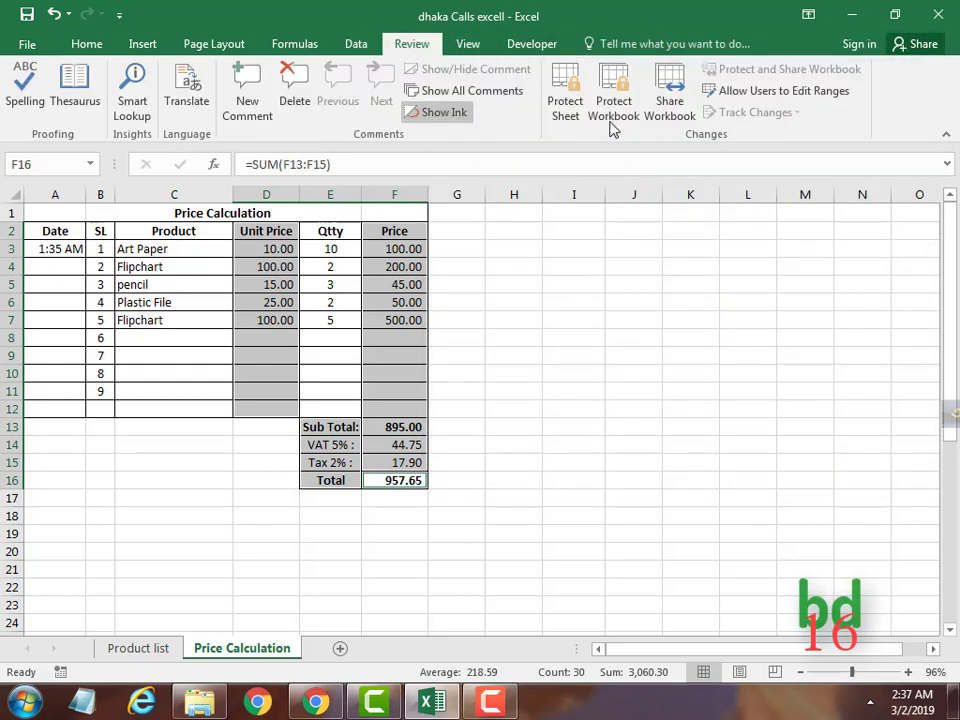
click(566, 105)
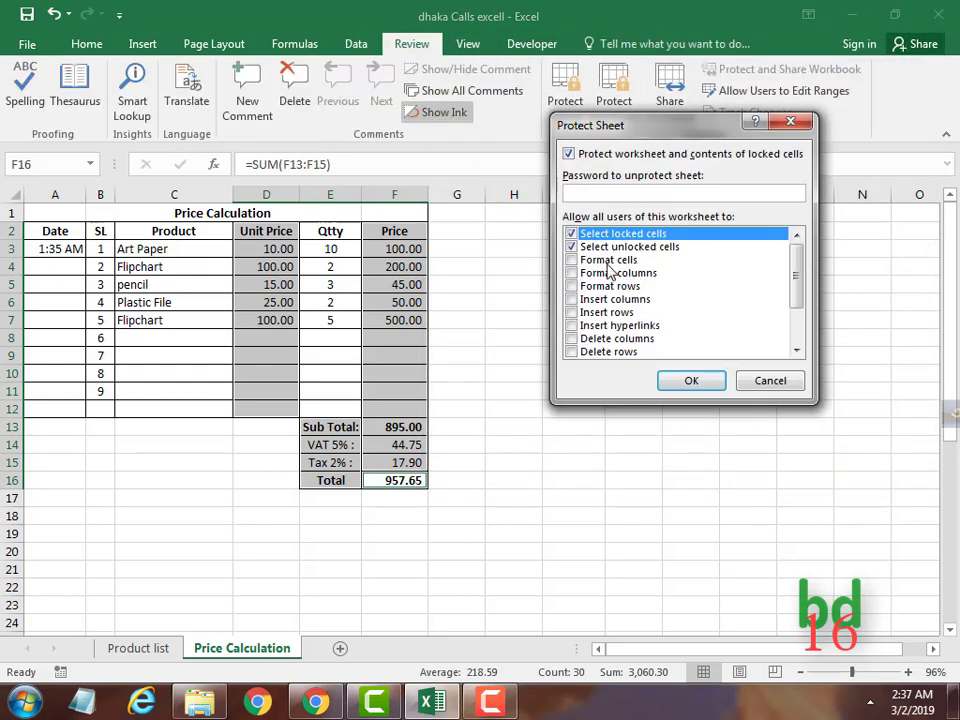
click(690, 380)
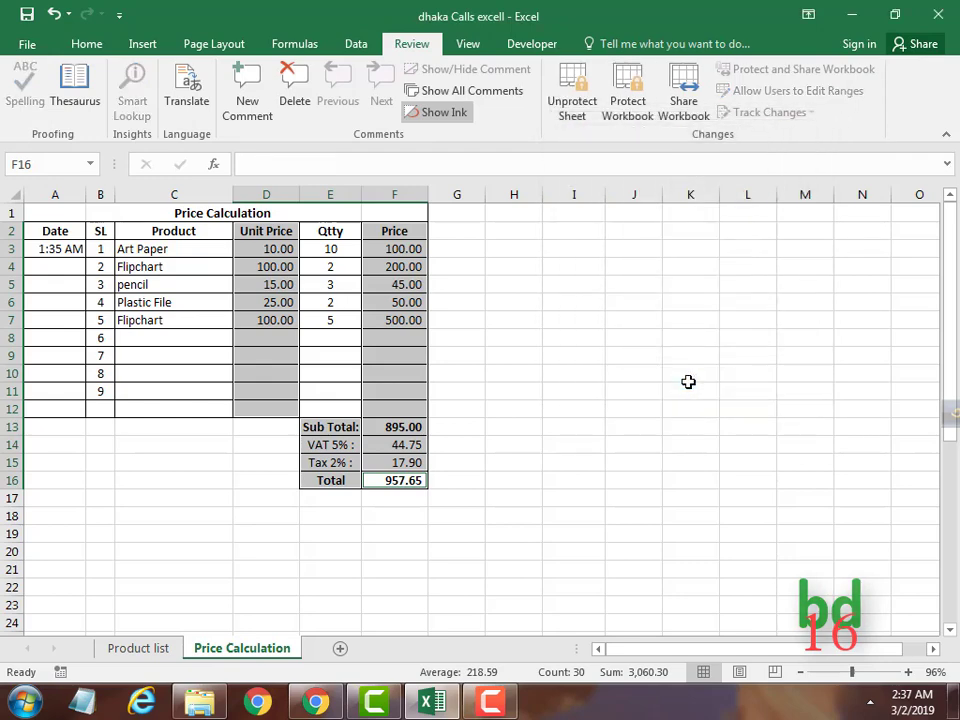
click(517, 303)
click(392, 280)
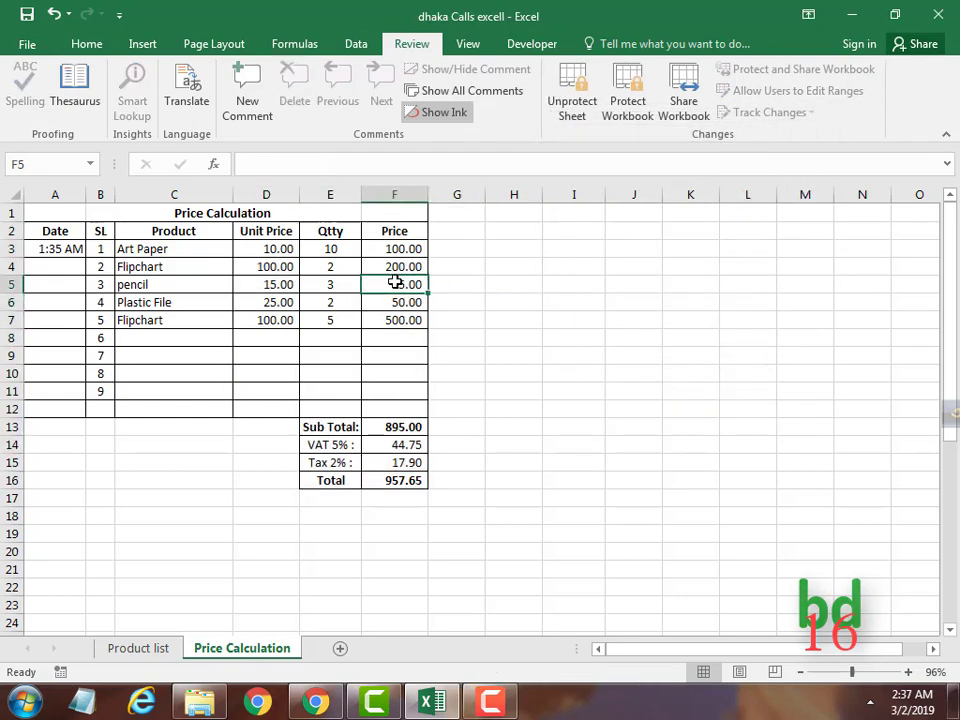
key(Delete)
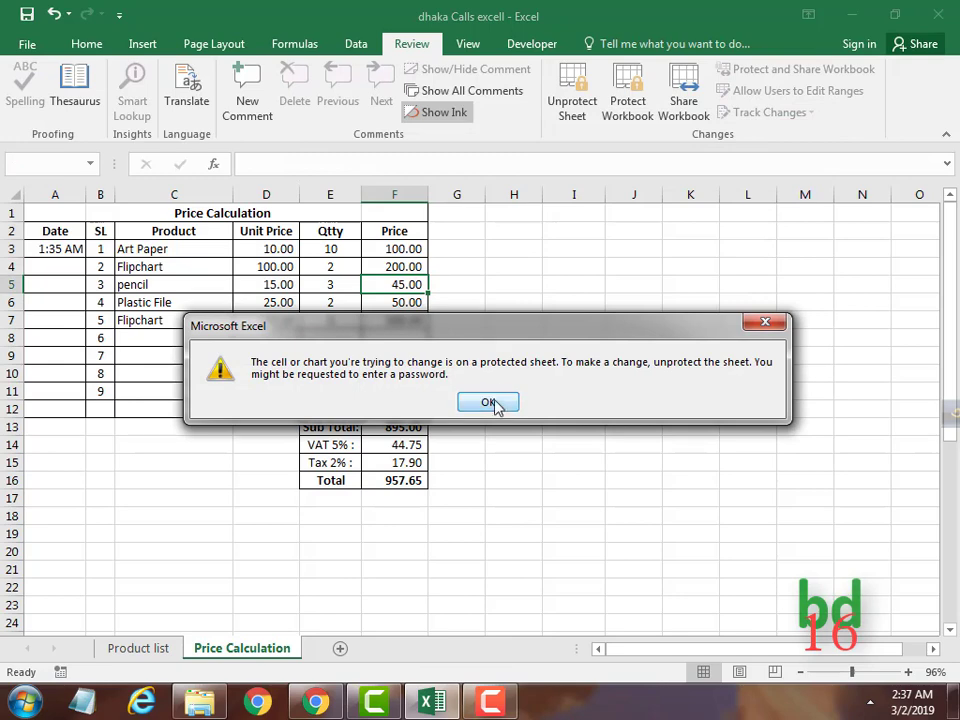
click(494, 402)
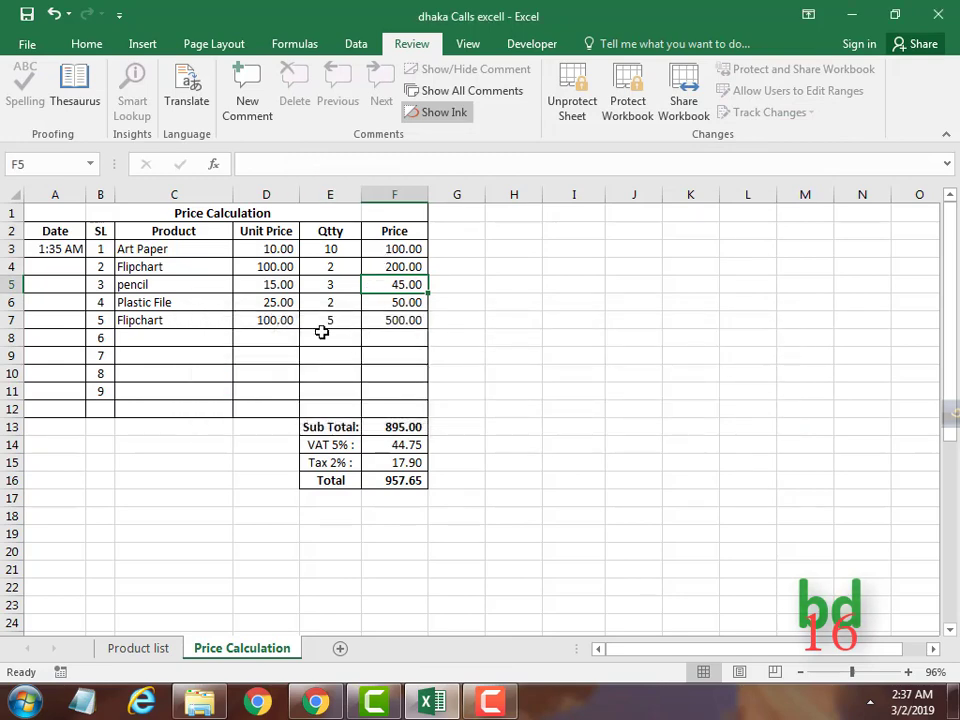
click(279, 300)
key(Delete)
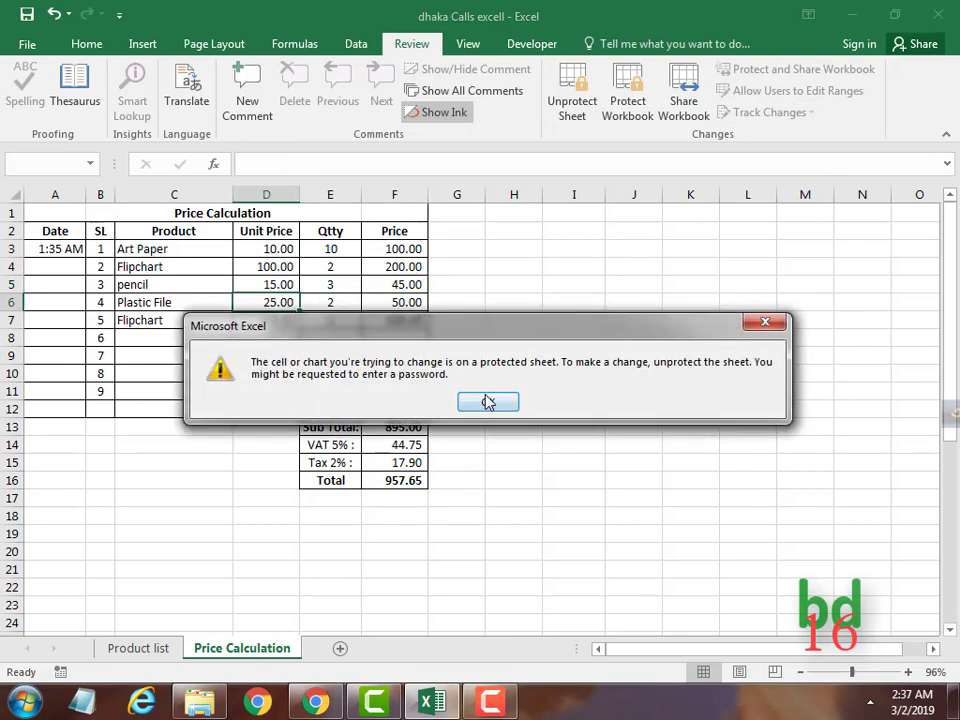
click(486, 401)
key(ctrl+End)
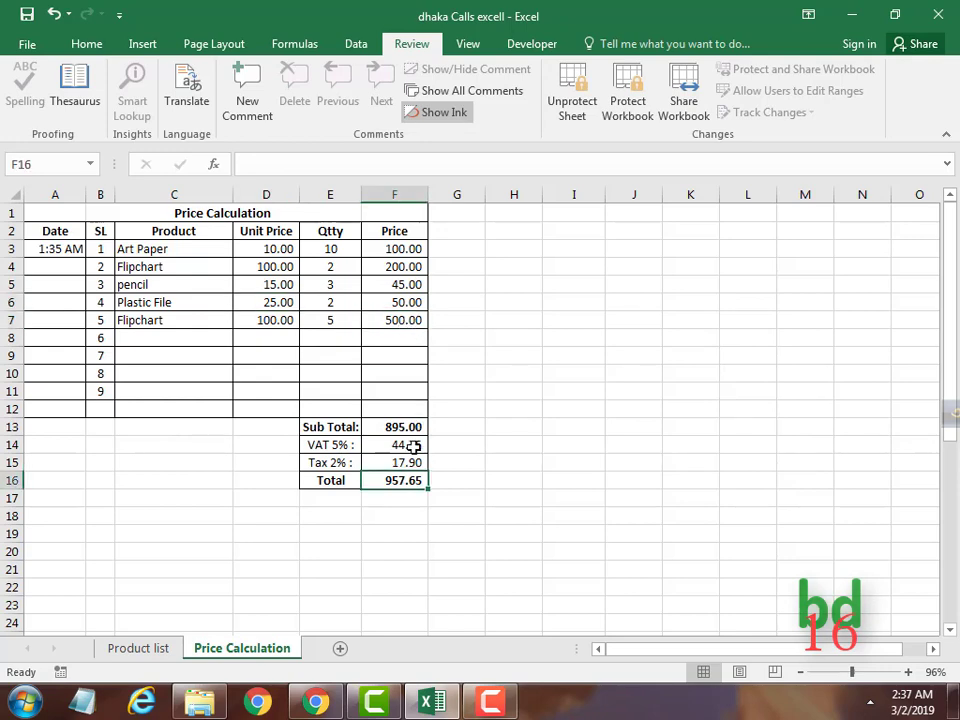
double_click(410, 447)
click(490, 401)
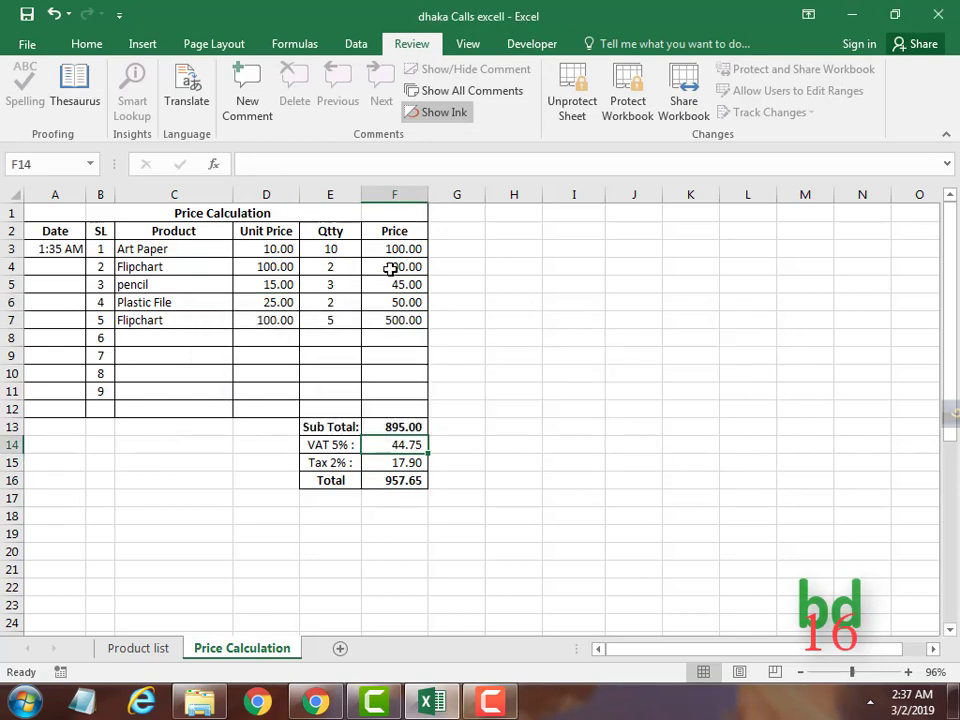
click(392, 268)
double_click(392, 267)
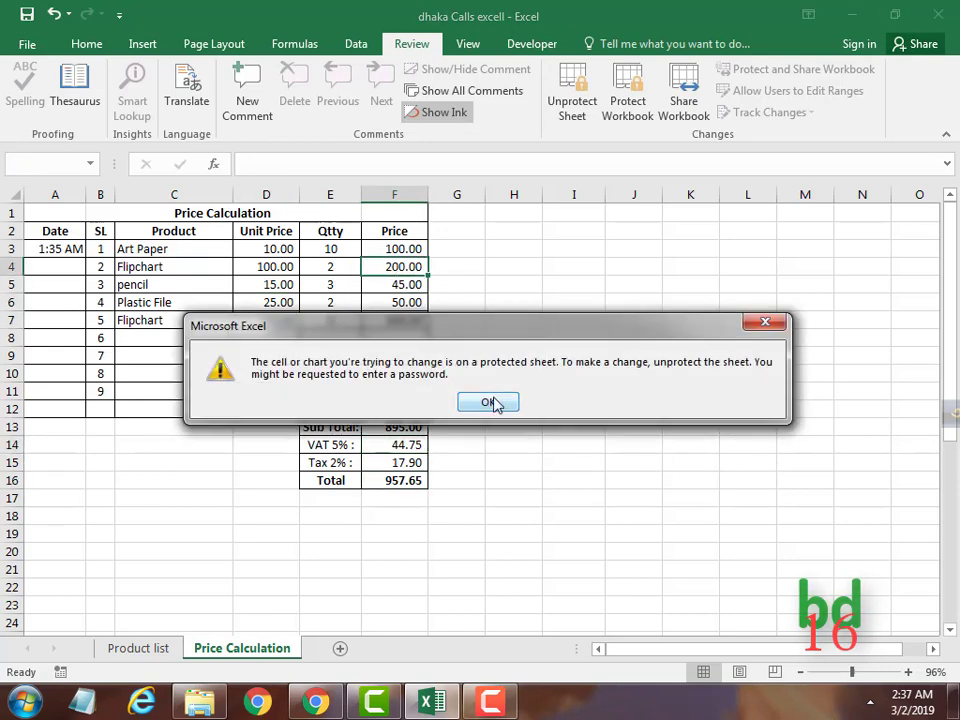
click(492, 402)
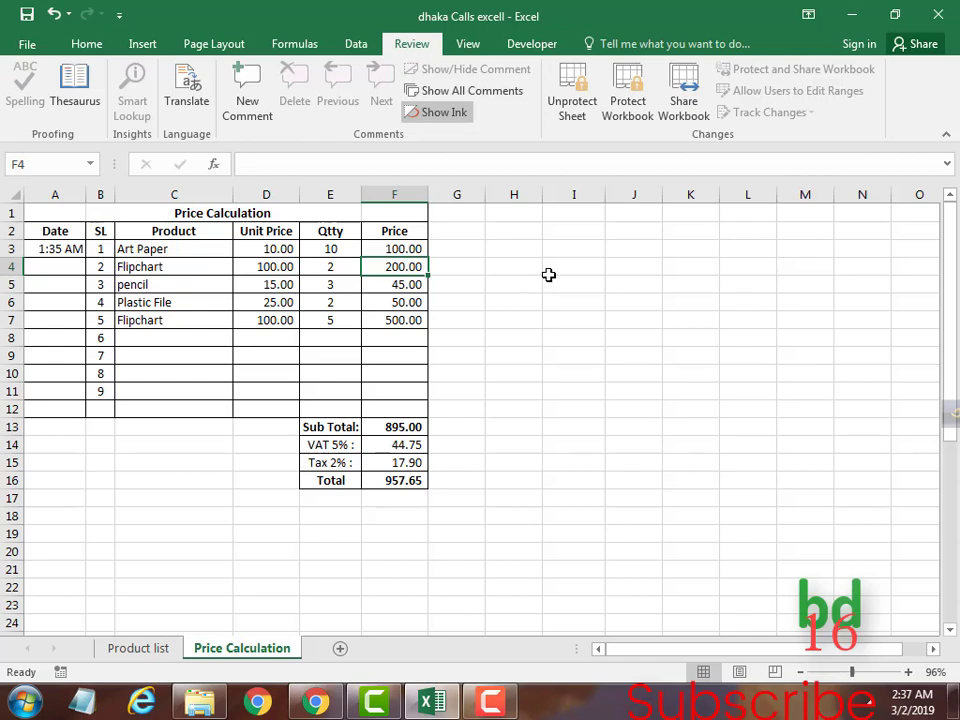
Re-protect the Price Calculation sheet with a password, entered and confirmed.
click(575, 105)
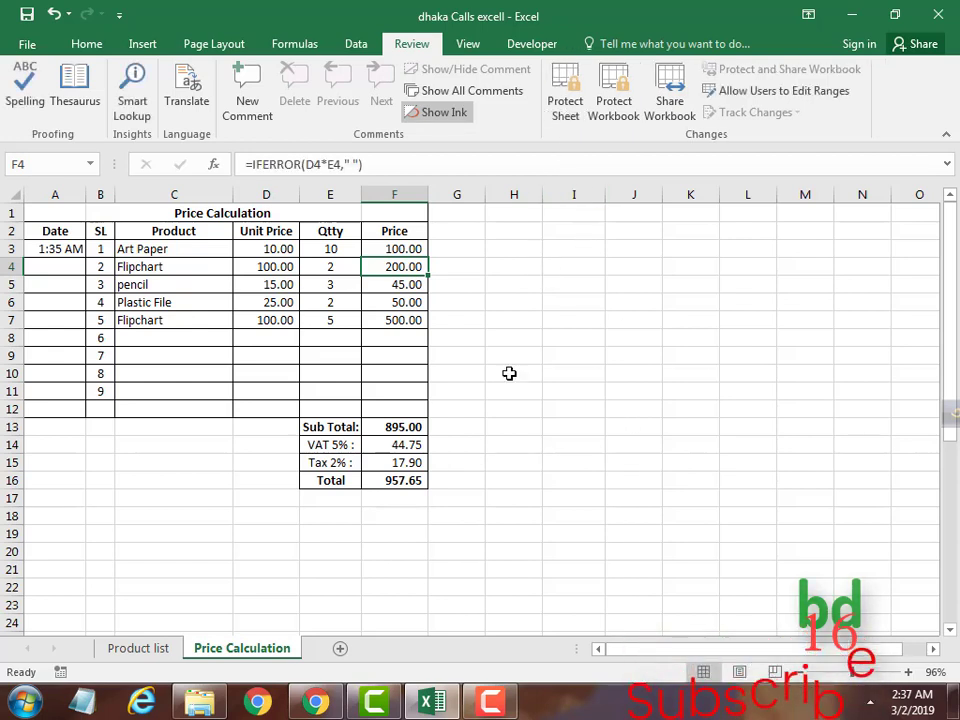
click(563, 106)
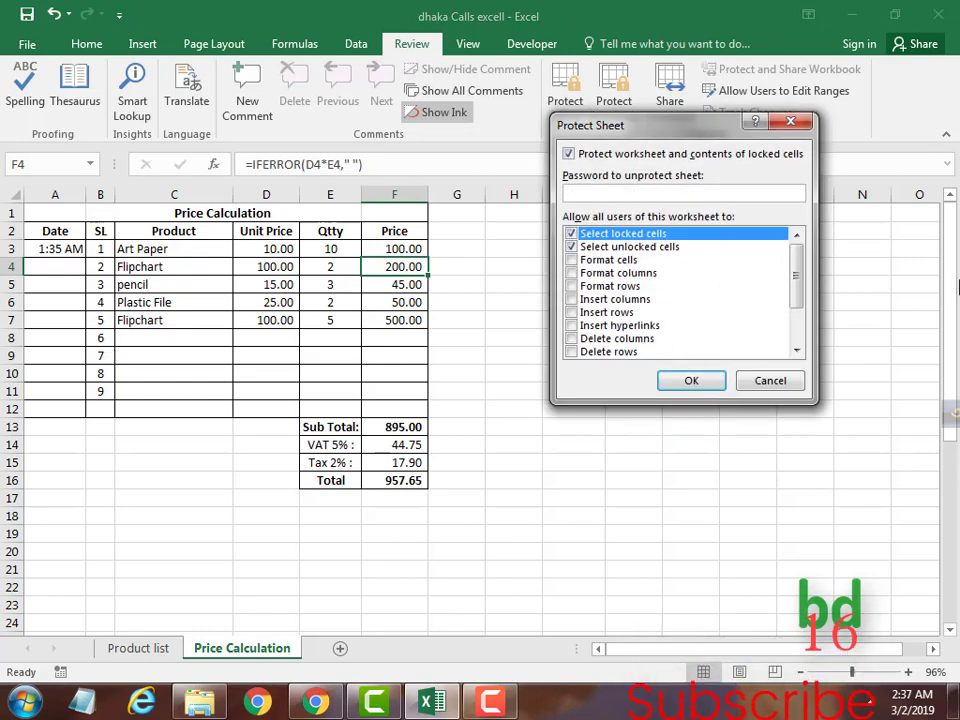
key(Return)
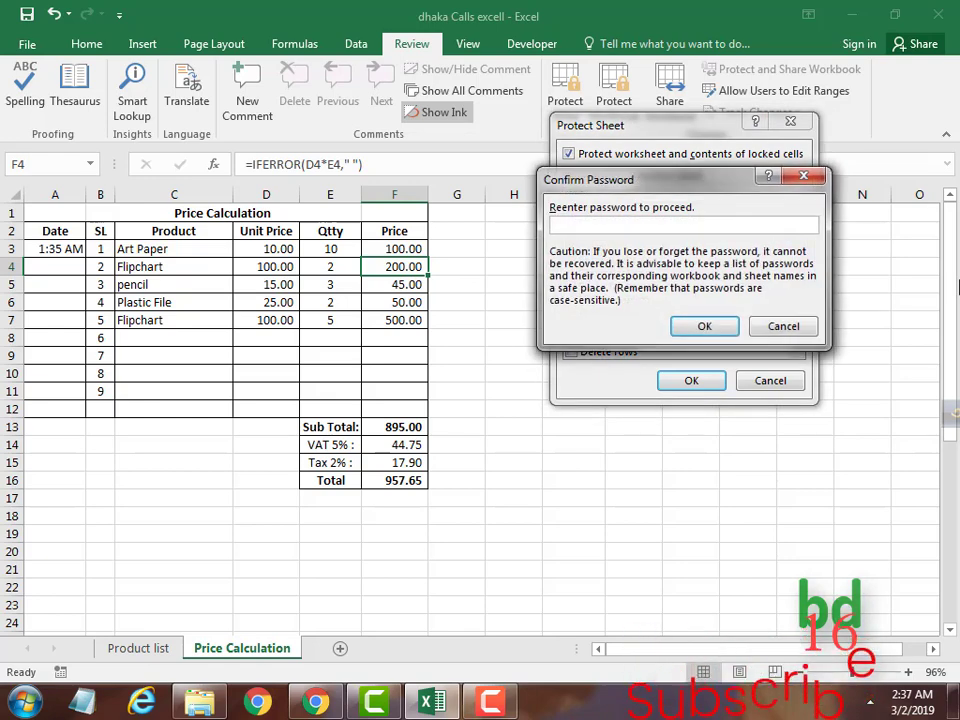
text(12)
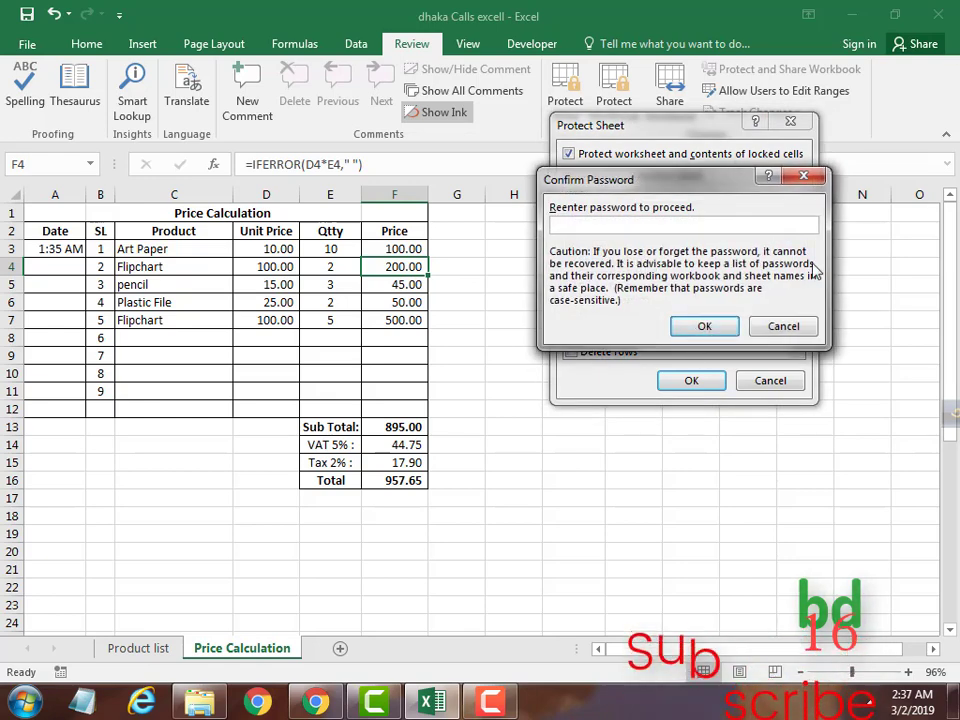
text(3)
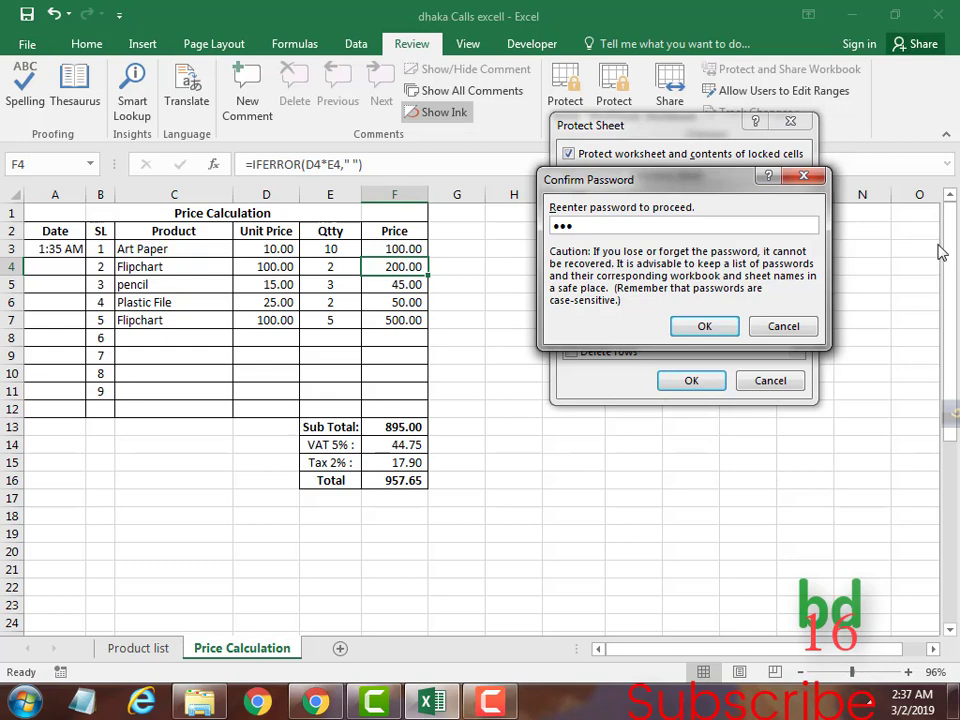
click(706, 330)
Try editing locked Price cell F4 to confirm the protection.
click(508, 300)
click(392, 262)
double_click(392, 262)
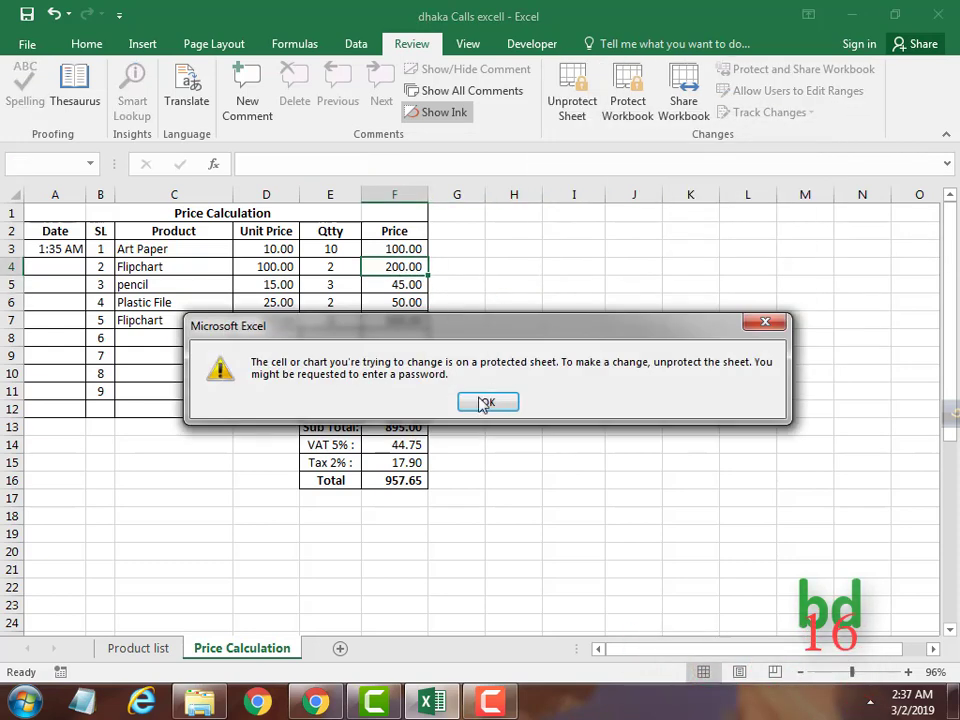
Confirm F7 and D7 reject edits while quantity cell E6 stays editable.
click(486, 401)
click(373, 314)
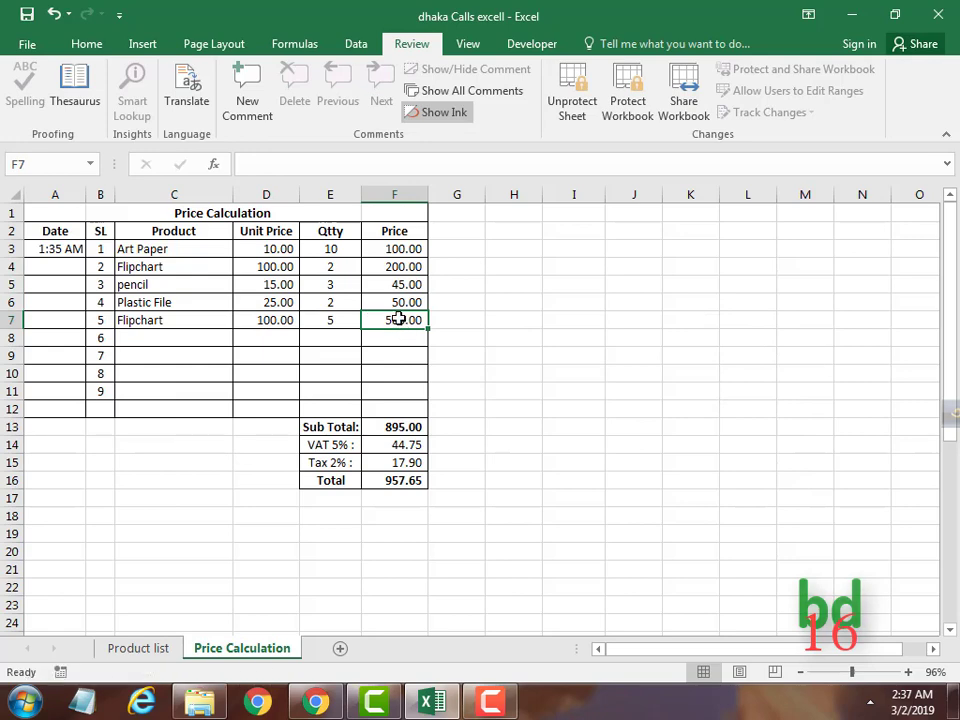
double_click(399, 318)
key(Return)
double_click(321, 302)
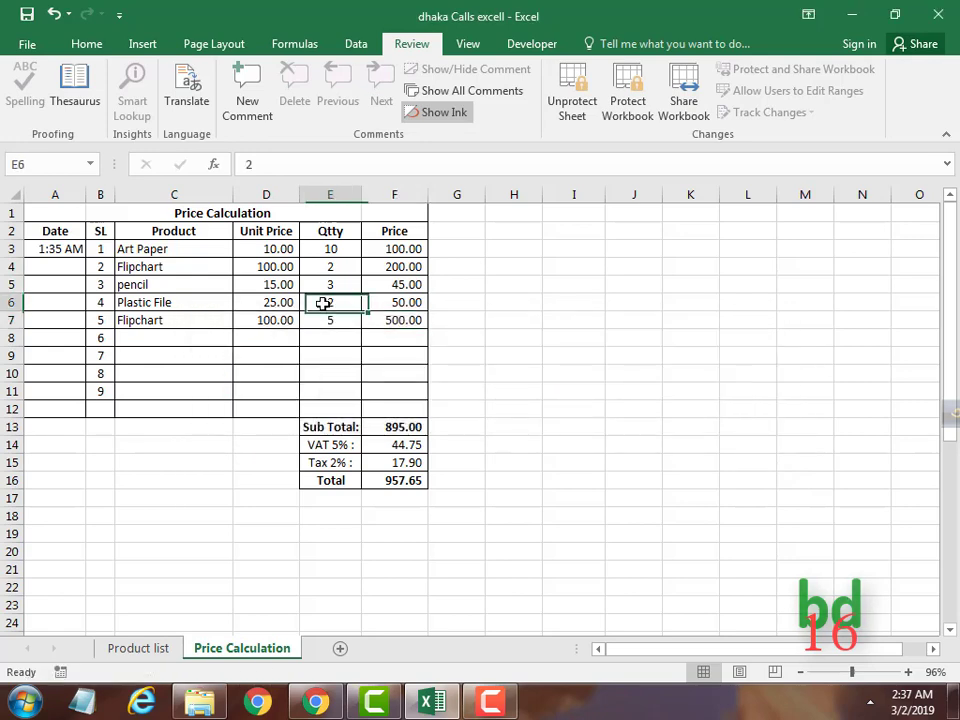
double_click(286, 321)
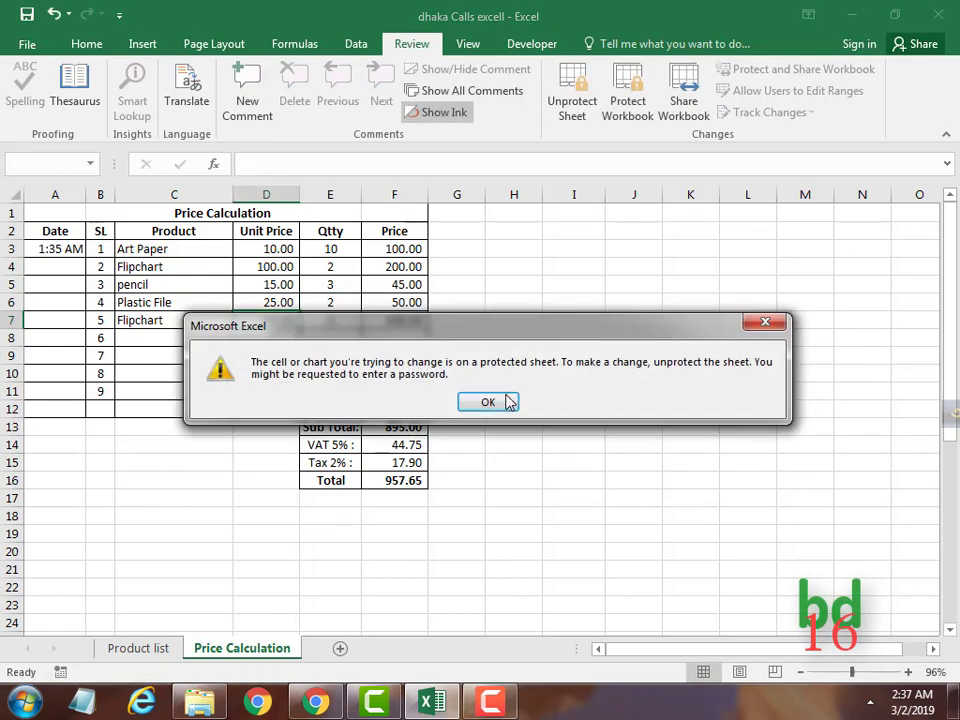
click(508, 401)
Confirm D3, D5, D6 and the F15 Tax formula reject edits, then call up Unprotect Sheet.
click(281, 267)
double_click(276, 249)
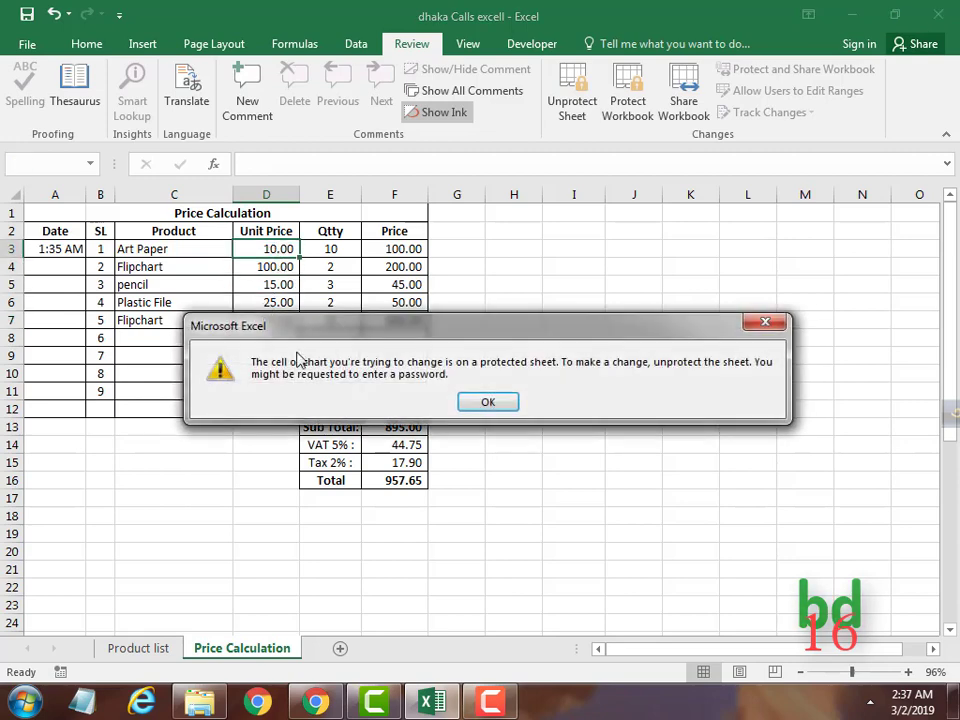
click(467, 402)
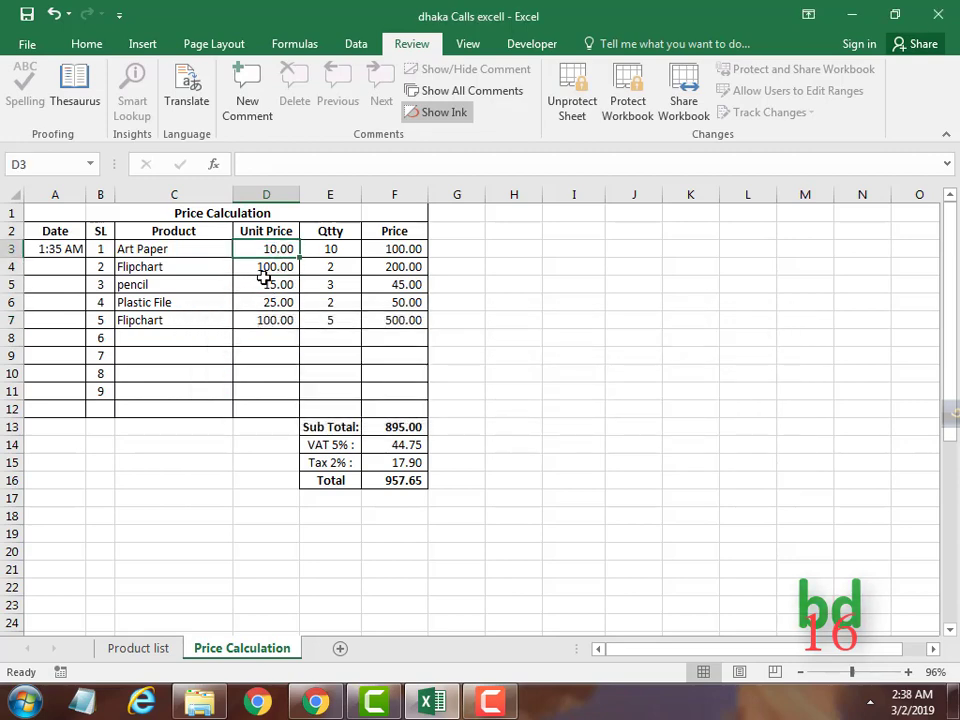
double_click(268, 285)
click(505, 402)
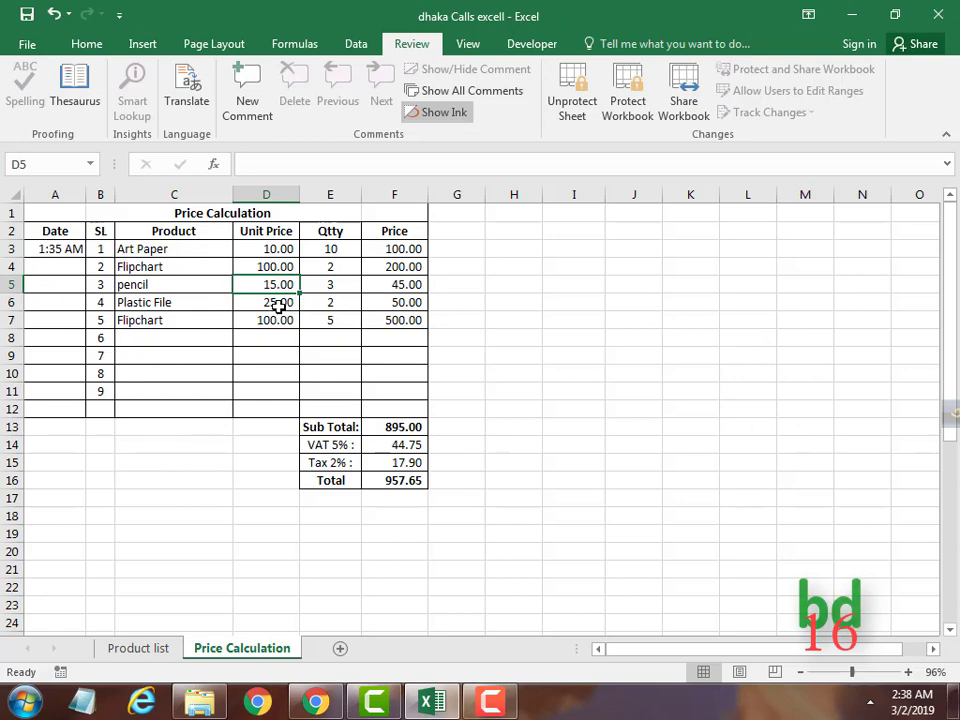
double_click(278, 303)
click(486, 400)
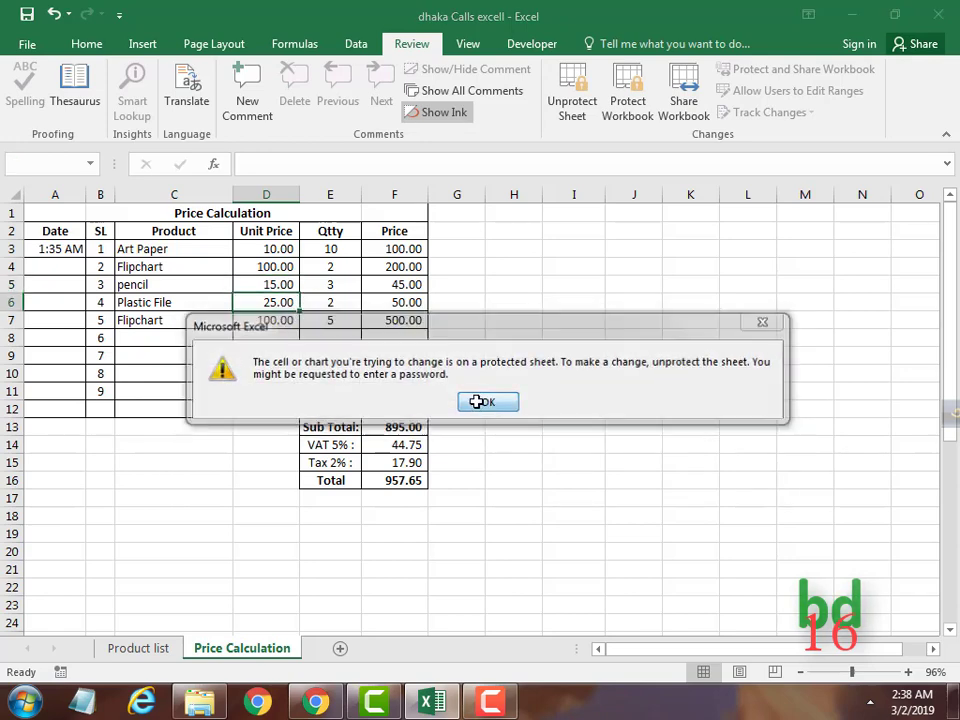
double_click(388, 462)
click(504, 401)
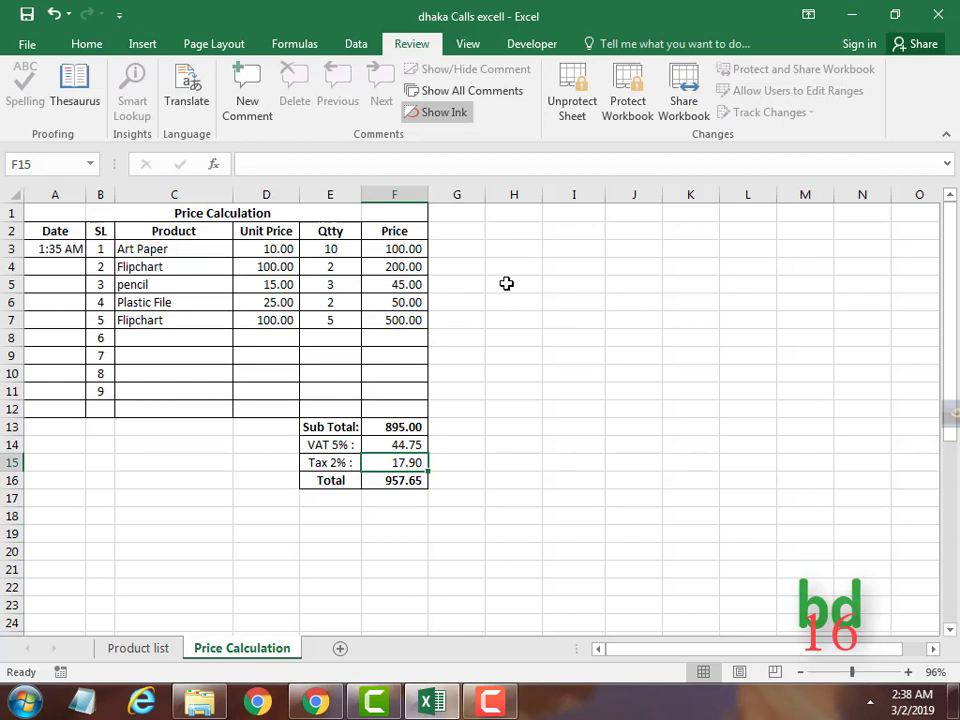
click(407, 251)
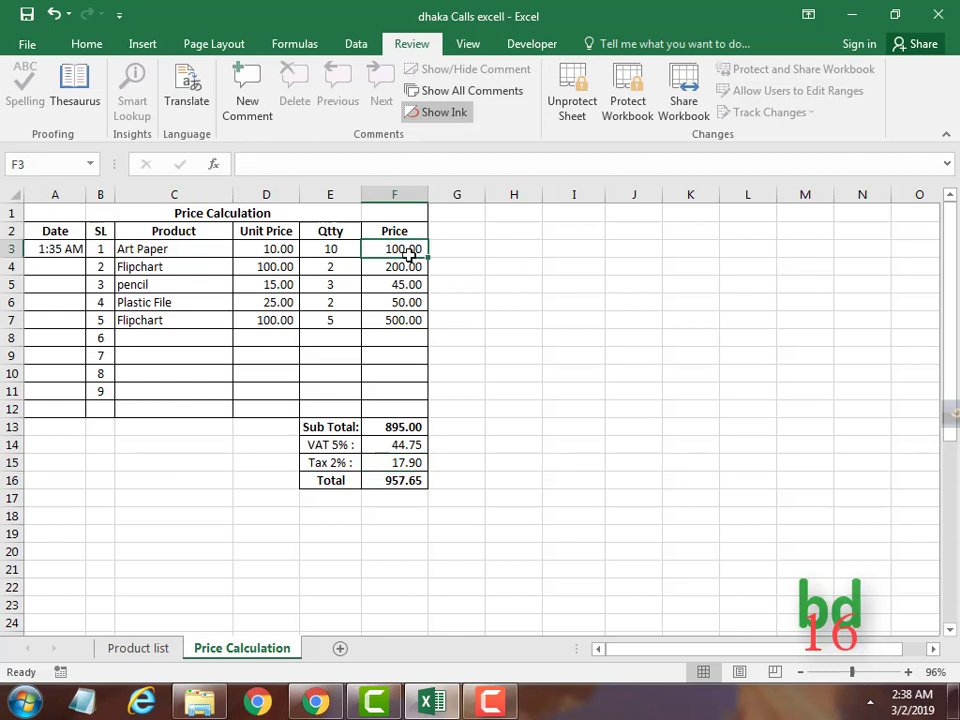
click(572, 120)
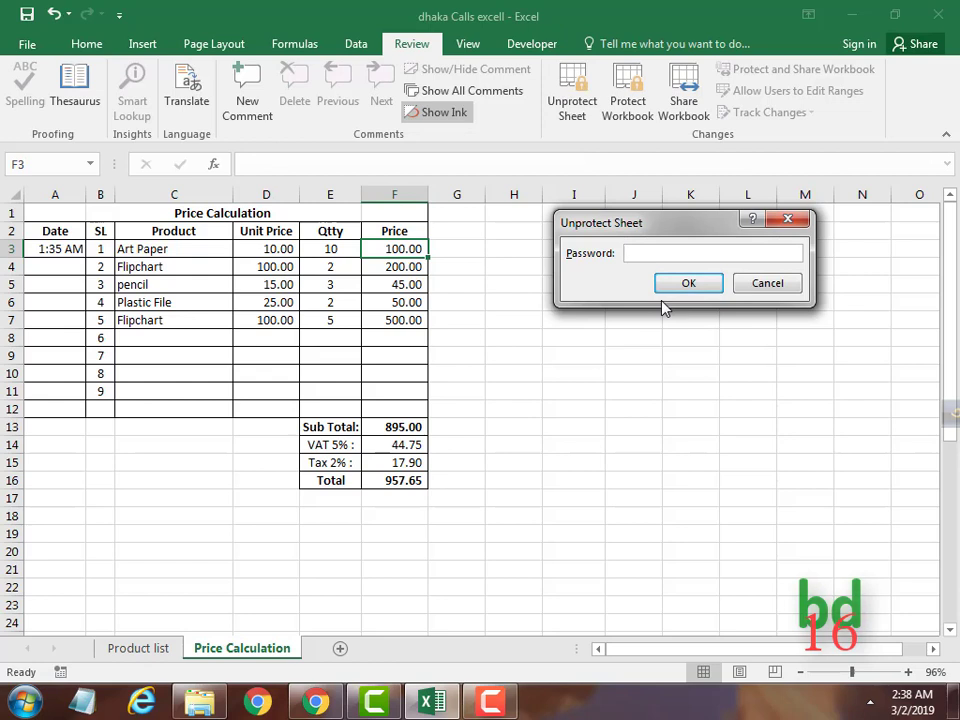
Unprotect with the password, then re-protect with Select locked cells unchecked.
text(123)
click(689, 284)
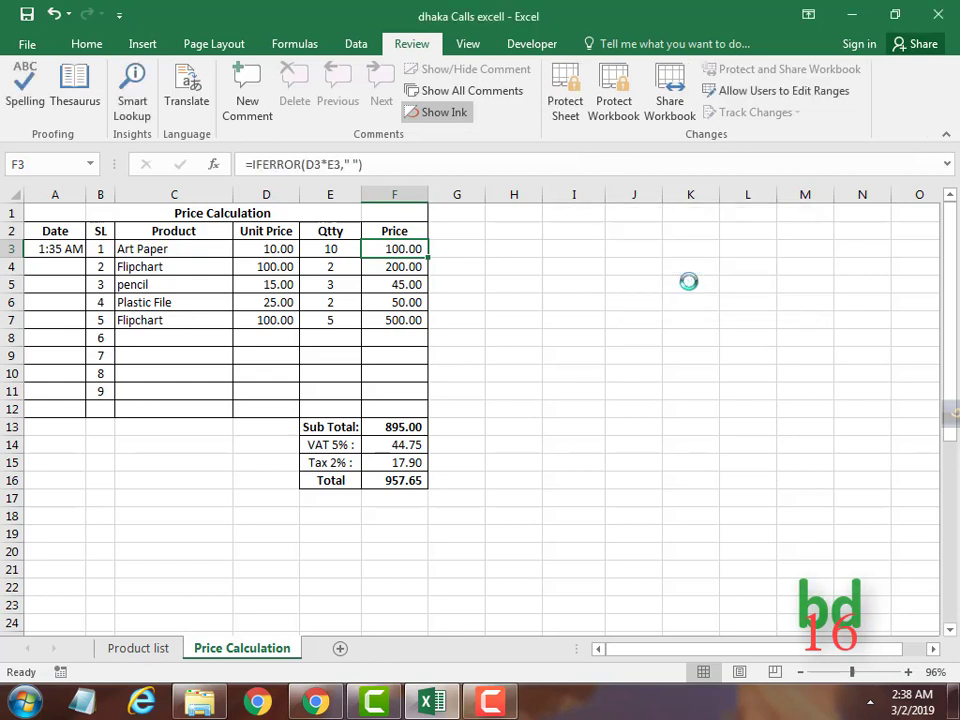
click(566, 108)
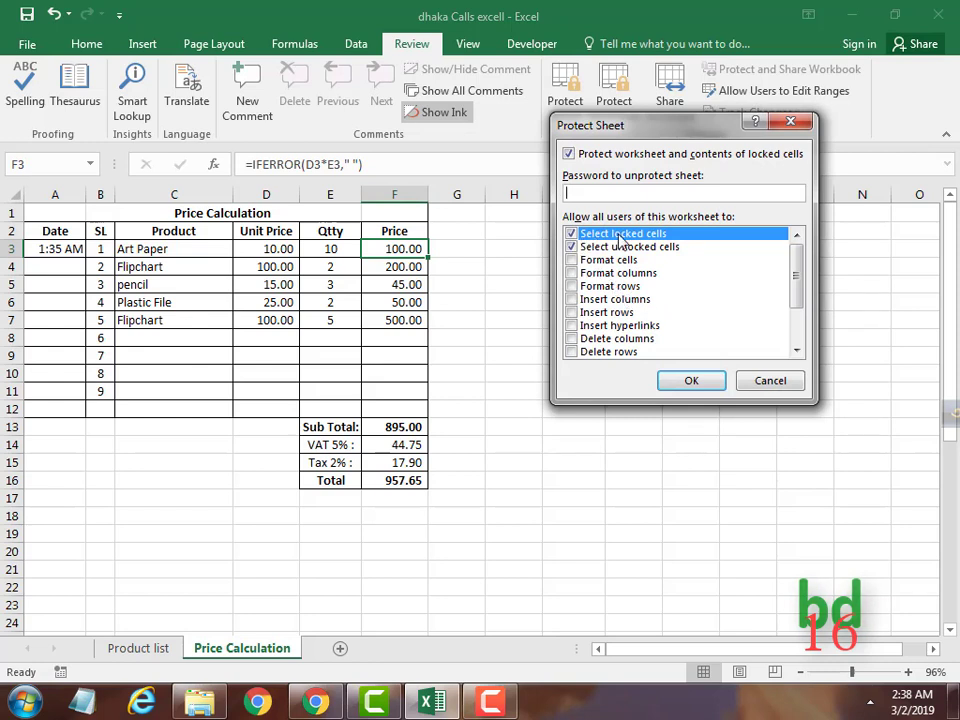
click(572, 234)
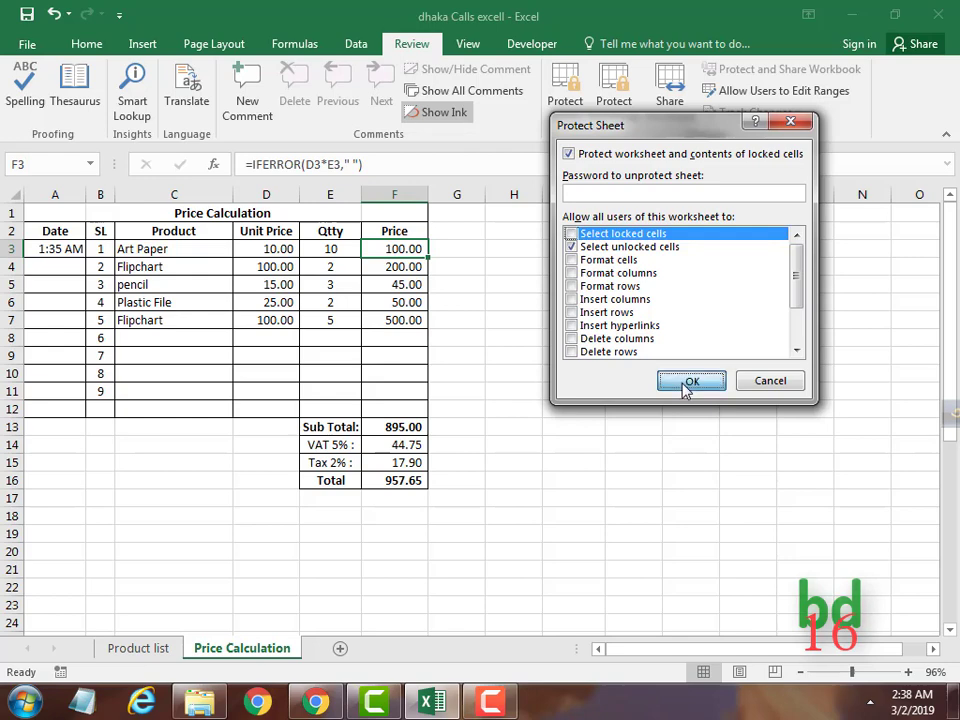
click(690, 384)
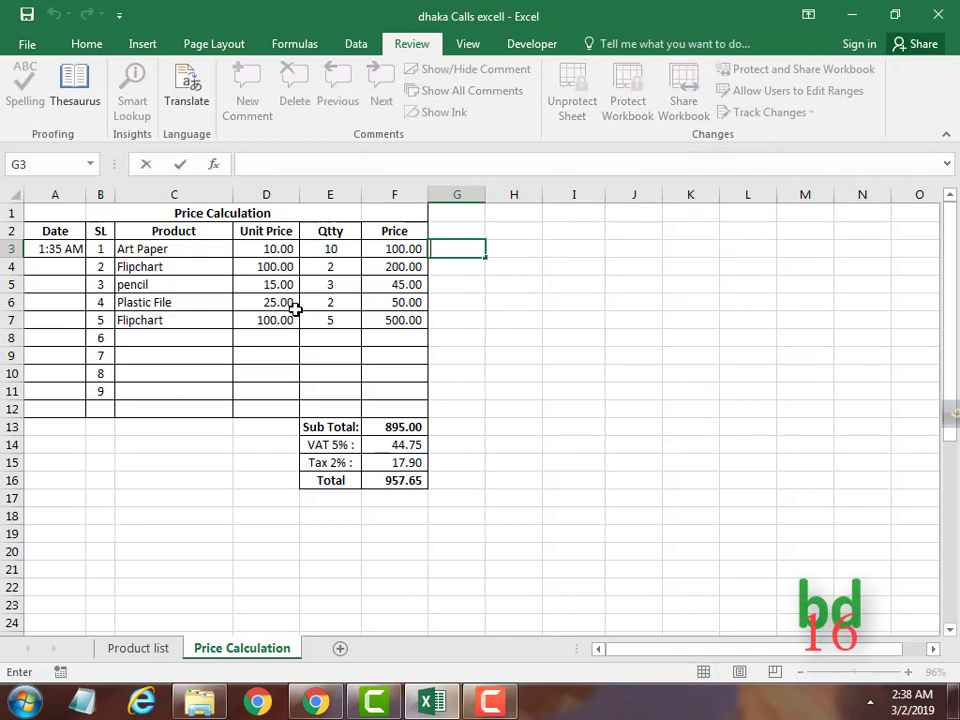
key(ctrl+Return)
drag(480, 318, 505, 319)
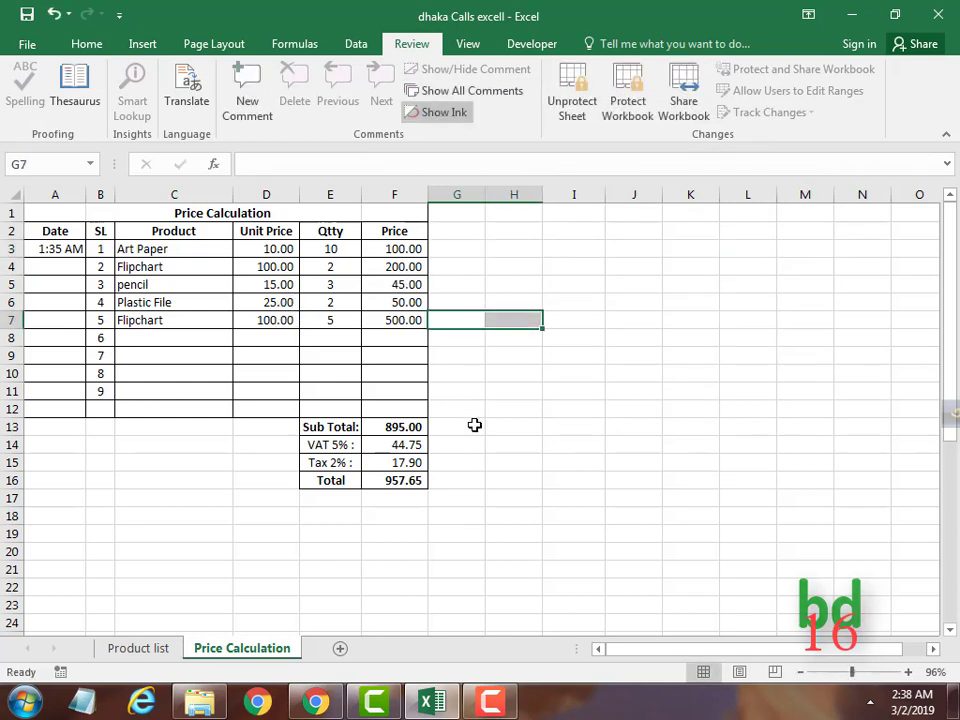